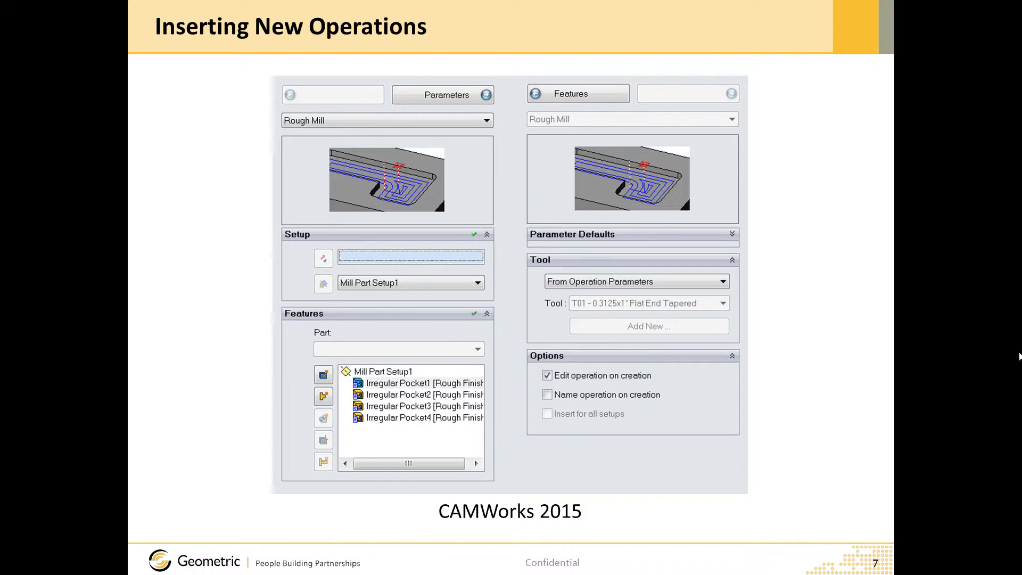
Advance the presentation from slide 7 to the CAMWorks 2016 slide.
{"action": "key", "text": "Right"}
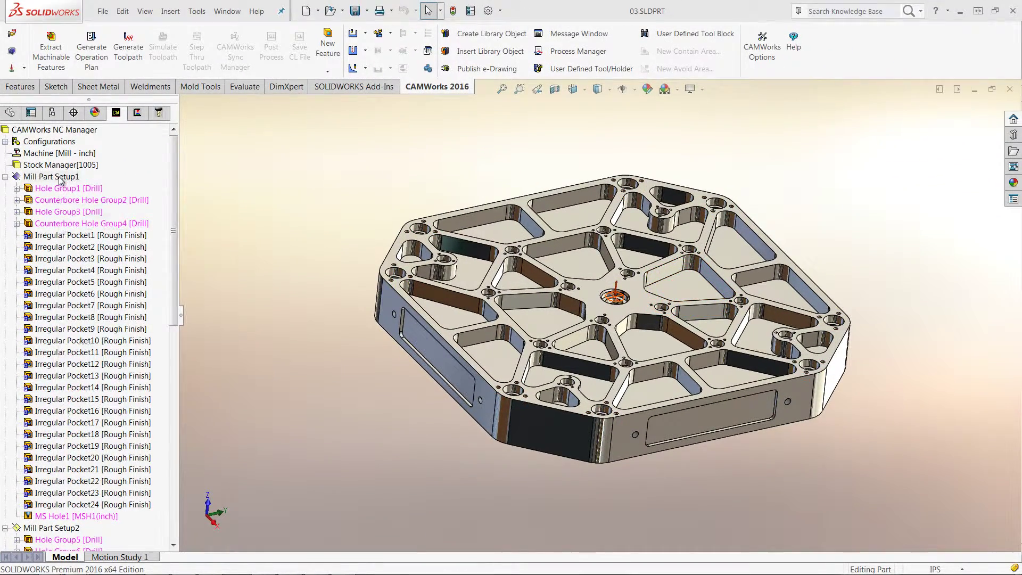
Add a Contour Mill under Mill Part Setup1, toggling its type via Rough Mill back to Contour Mill.
{"action": "right_click", "coordinate": [61, 179]}
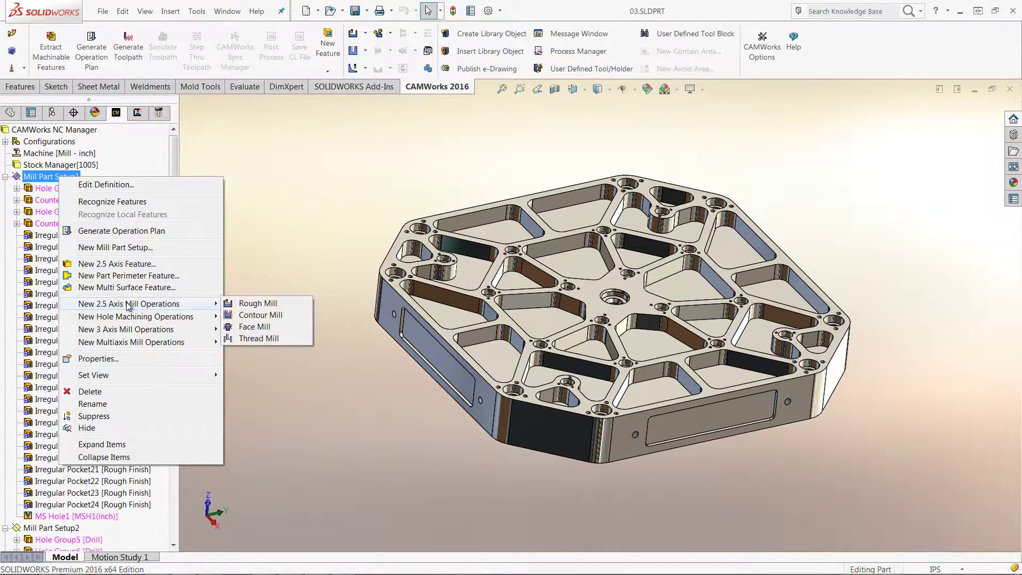
{"action": "left_click", "coordinate": [243, 316]}
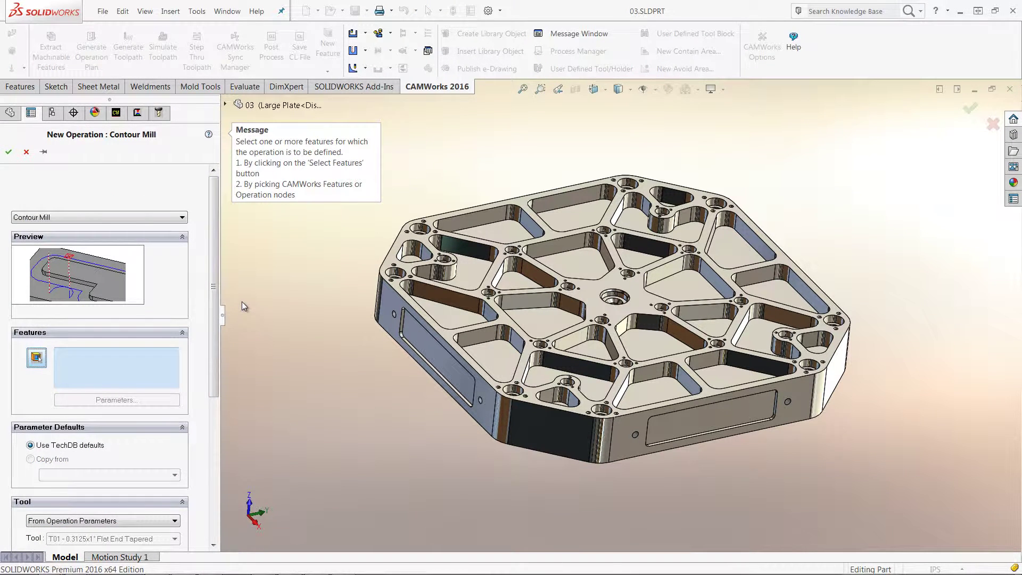
{"action": "left_click", "coordinate": [125, 218]}
{"action": "left_click", "coordinate": [40, 231]}
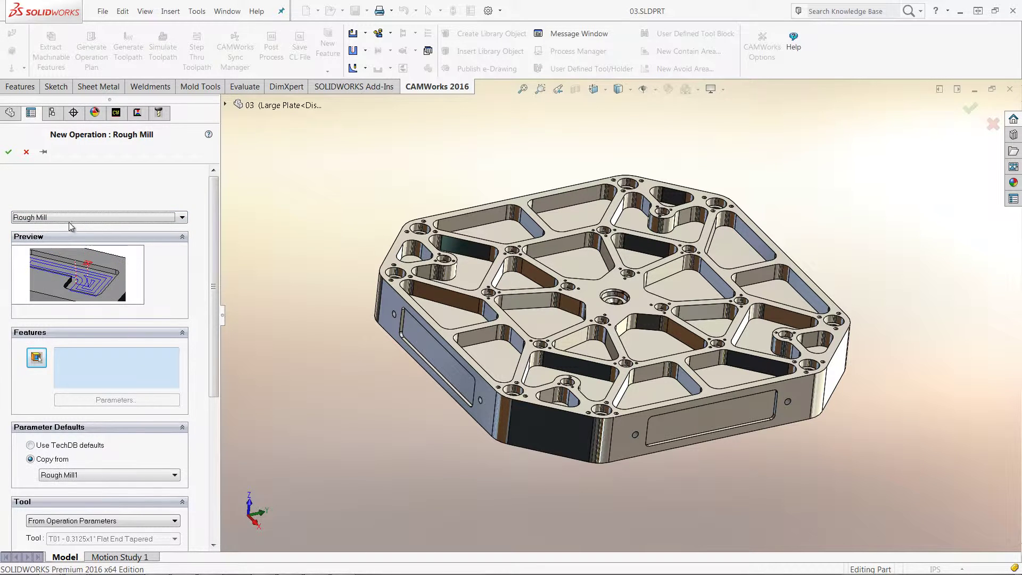
{"action": "left_click", "coordinate": [80, 217]}
{"action": "left_click", "coordinate": [52, 246]}
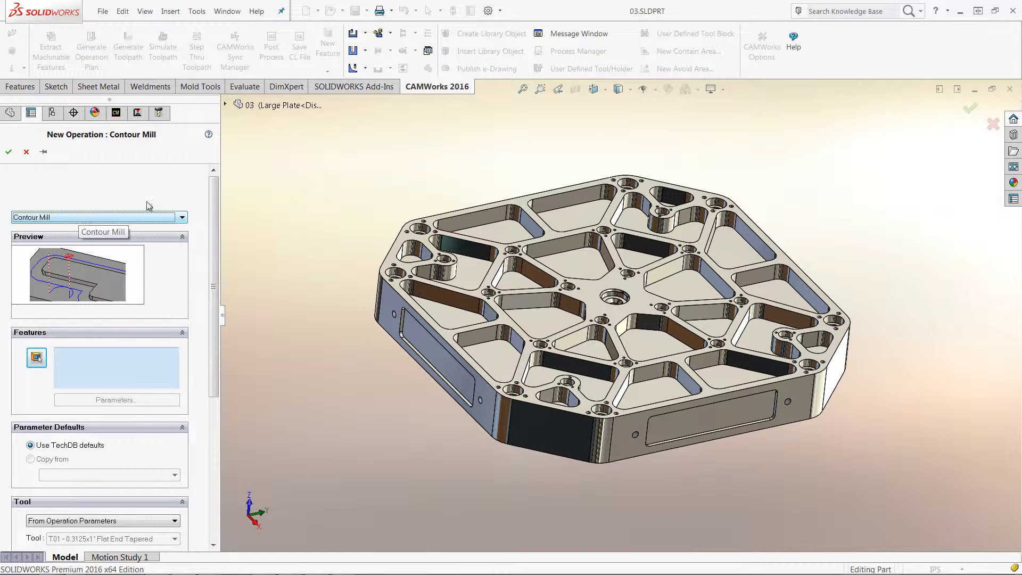
{"action": "left_click", "coordinate": [367, 33]}
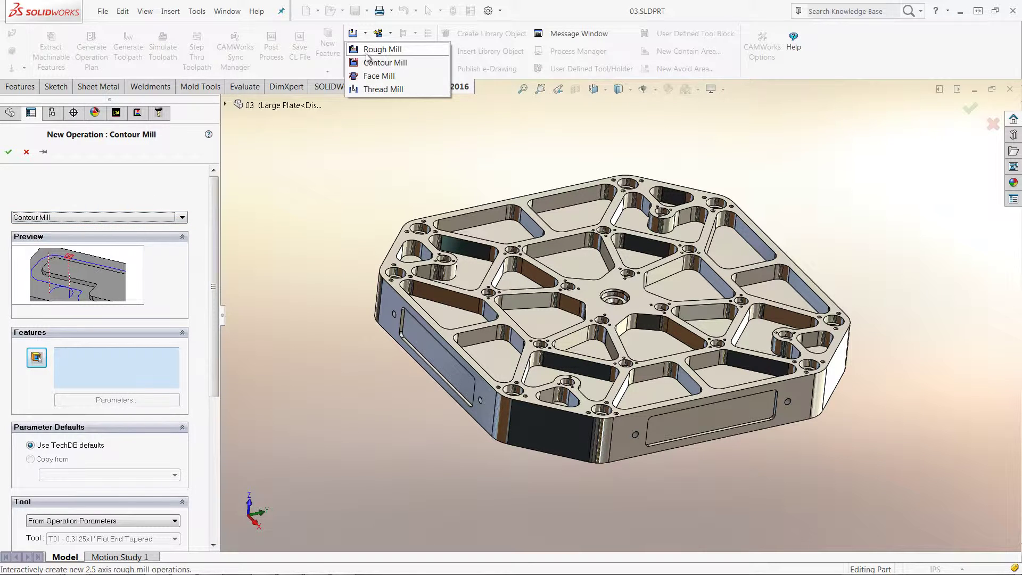
{"action": "left_click", "coordinate": [367, 49]}
{"action": "left_click", "coordinate": [365, 33]}
{"action": "left_click", "coordinate": [369, 64]}
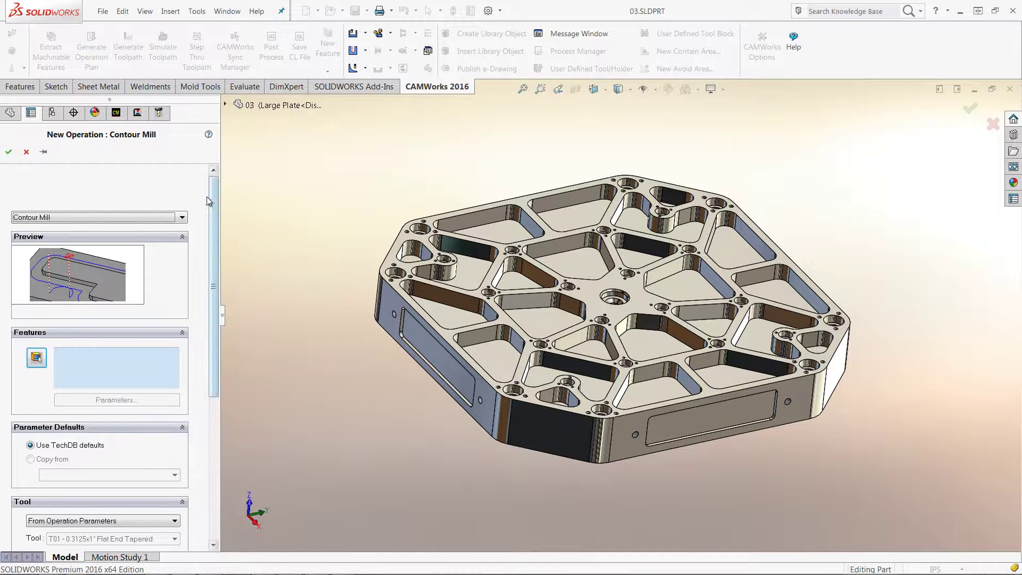
Float the settings panel, try adding Irregular Pockets 2–4, then clear the features list.
{"action": "left_click_drag", "start_coordinate": [49, 118], "coordinate": [261, 162]}
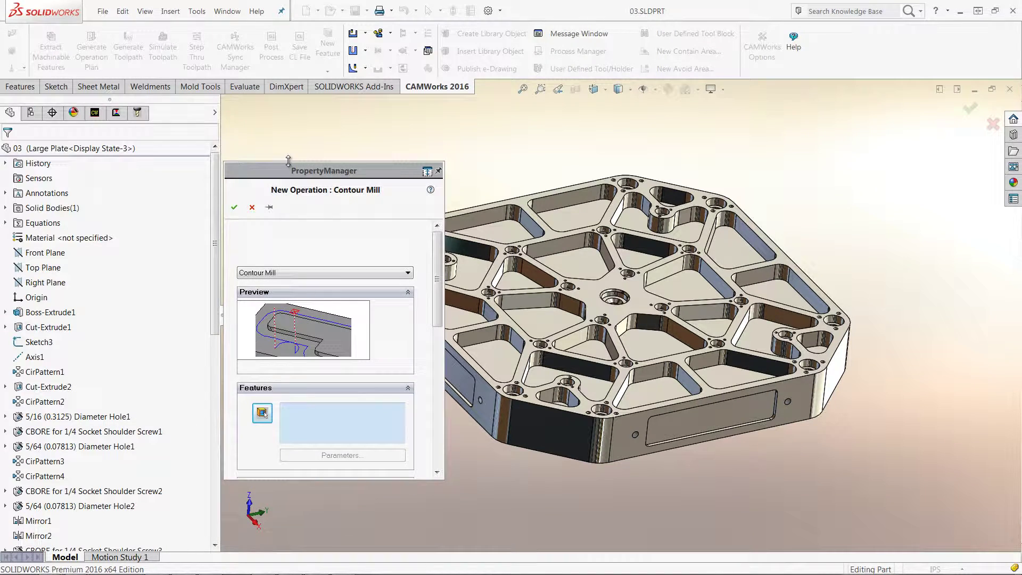
{"action": "left_click", "coordinate": [94, 112]}
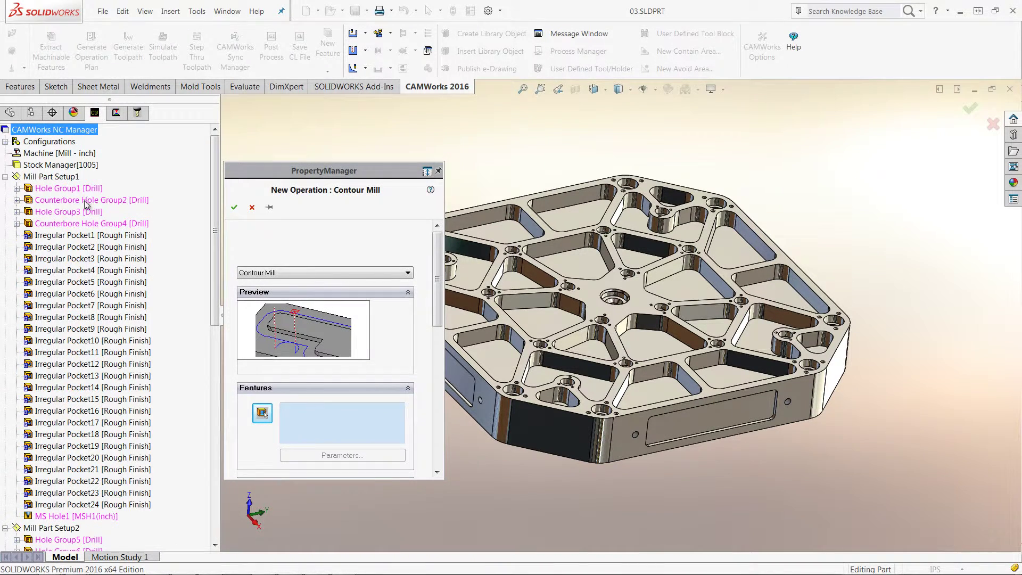
{"action": "left_click", "coordinate": [88, 235]}
{"action": "left_click", "coordinate": [80, 247]}
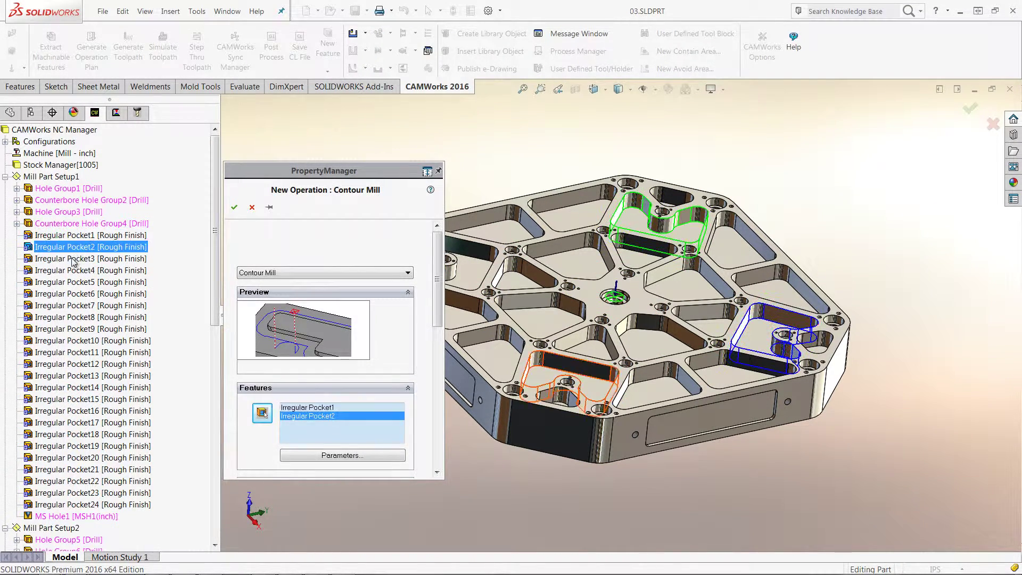
{"action": "left_click", "coordinate": [71, 271]}
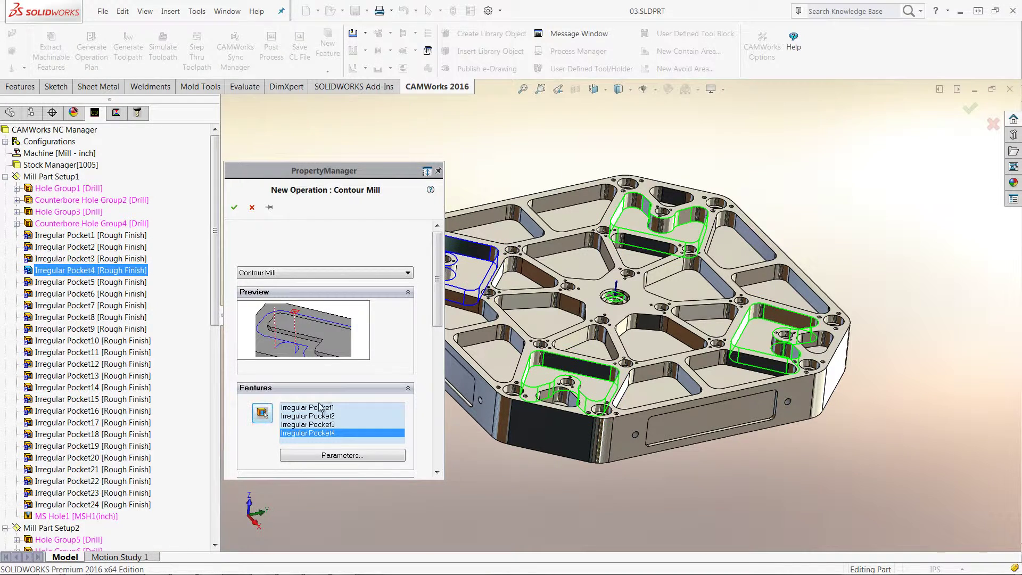
{"action": "right_click", "coordinate": [323, 420]}
{"action": "left_click", "coordinate": [343, 431]}
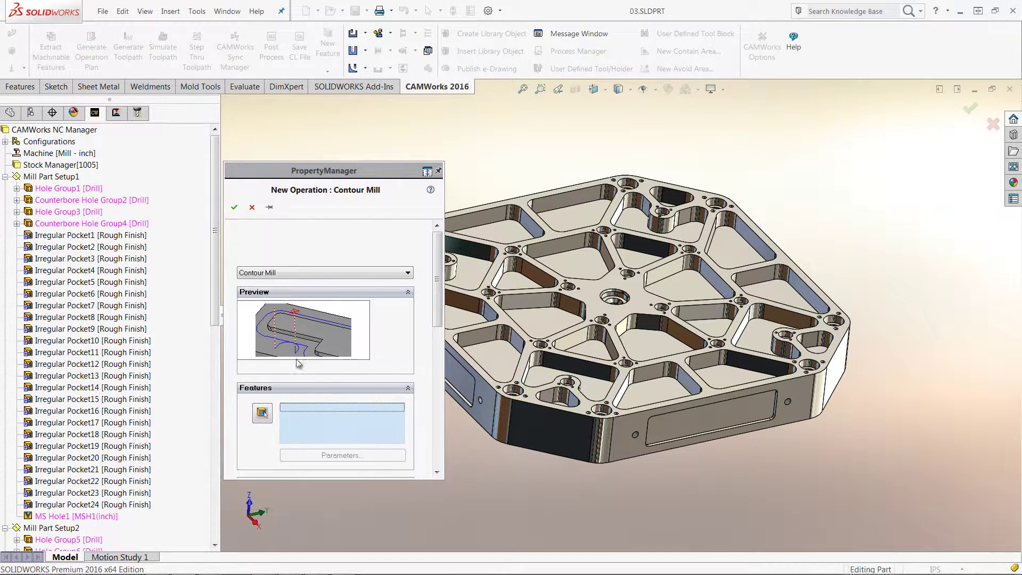
Pick Rough Mill1's pockets, delete them all, and redock the settings panel.
{"action": "left_click", "coordinate": [116, 112]}
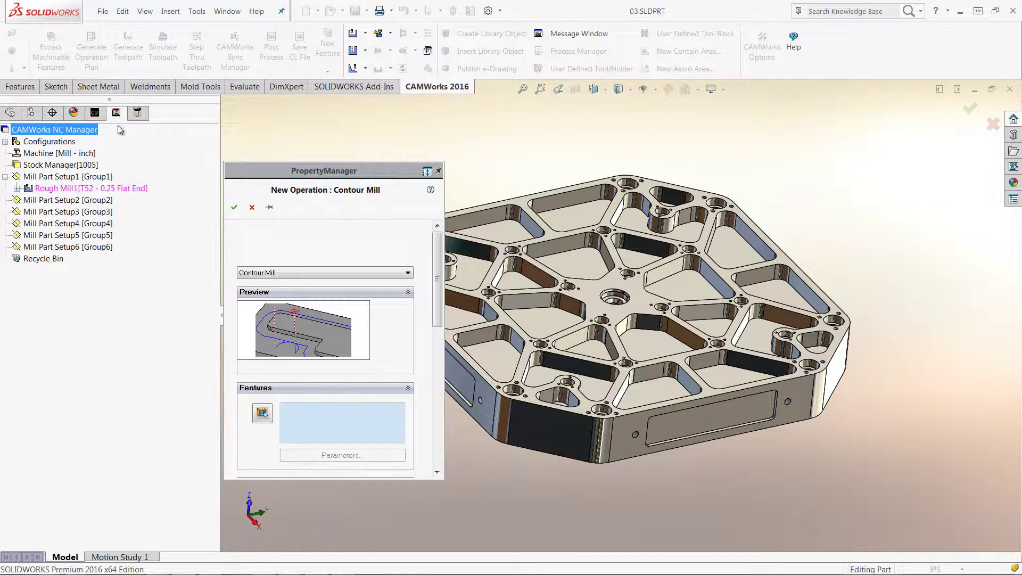
{"action": "left_click", "coordinate": [118, 189]}
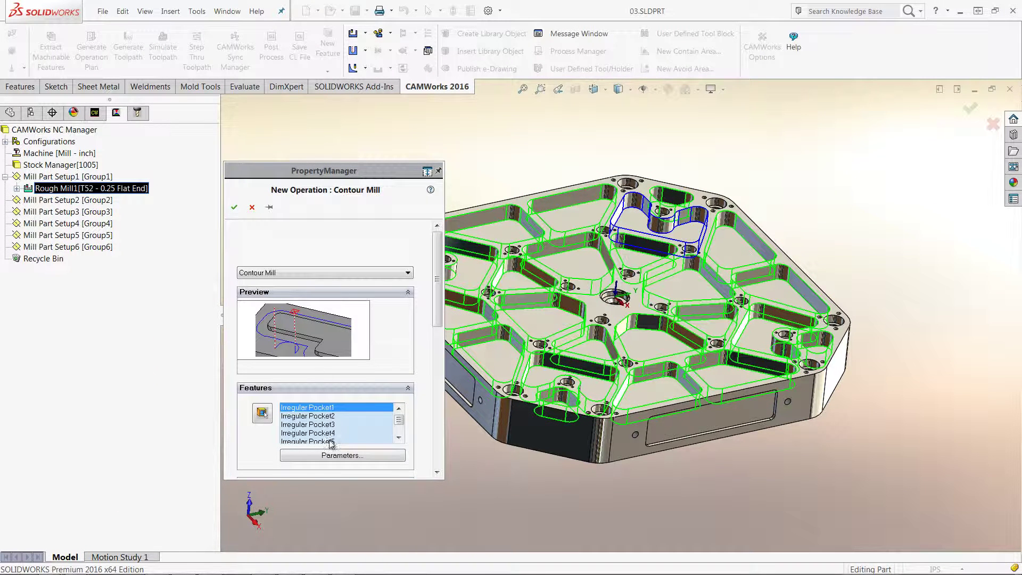
{"action": "key", "text": "ctrl+a"}
{"action": "key", "text": "Delete"}
{"action": "left_click_drag", "start_coordinate": [339, 167], "coordinate": [104, 138]}
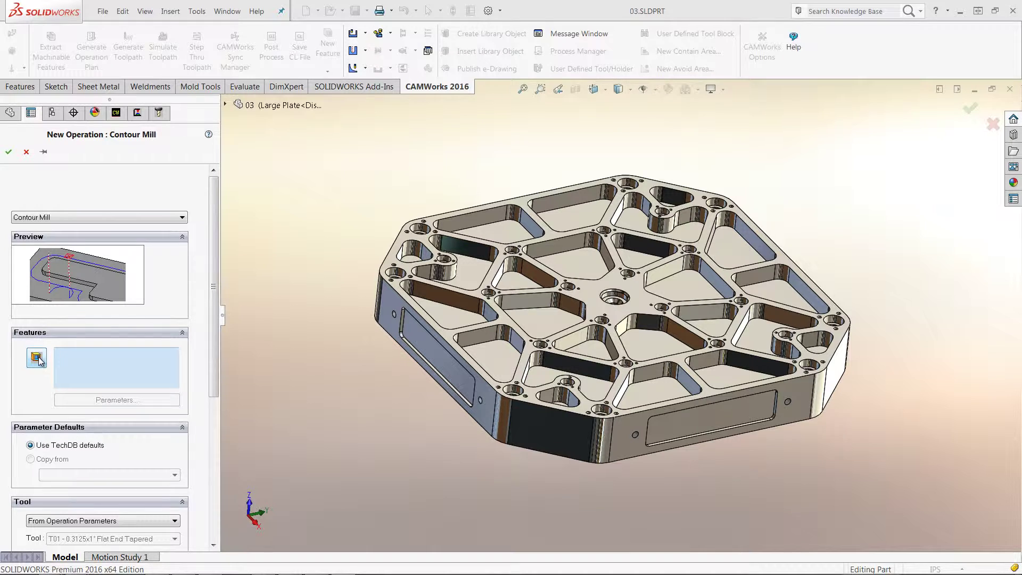
Check Mill Part Setup1 in the Features dialog to include every Irregular Pocket, and confirm.
{"action": "left_click", "coordinate": [38, 360]}
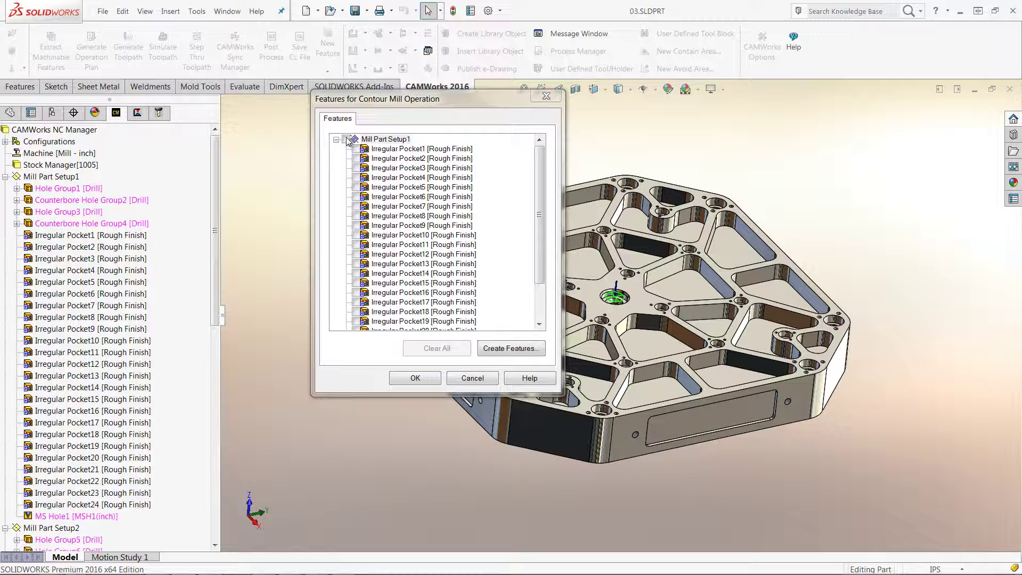
{"action": "left_click", "coordinate": [346, 140]}
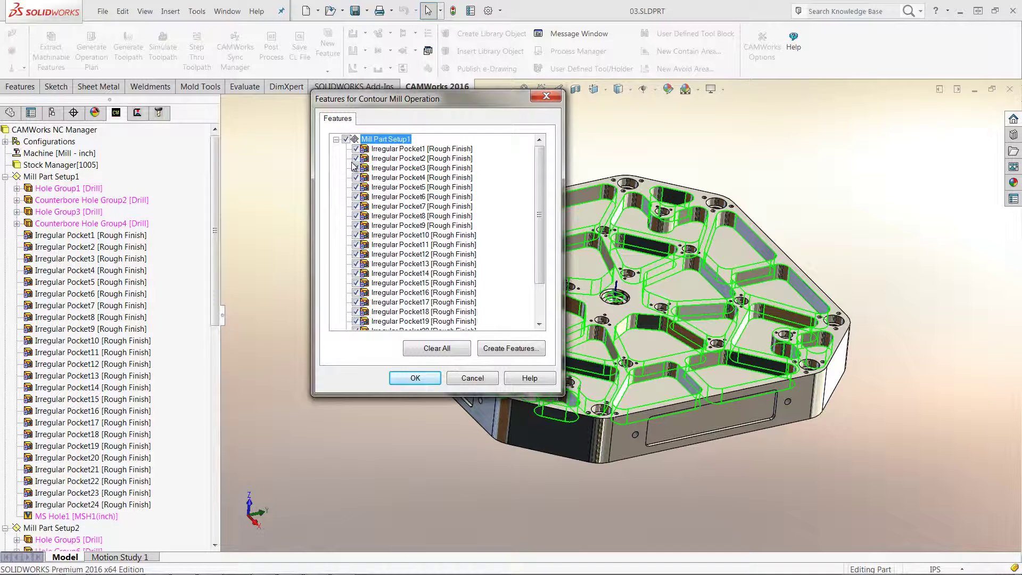
{"action": "left_click", "coordinate": [413, 379]}
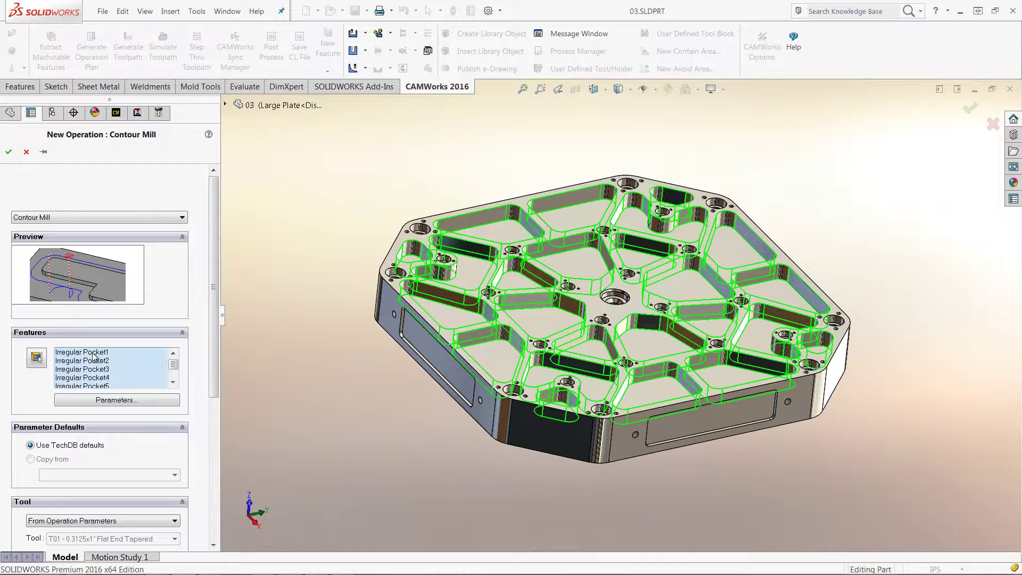
{"action": "left_click", "coordinate": [94, 354]}
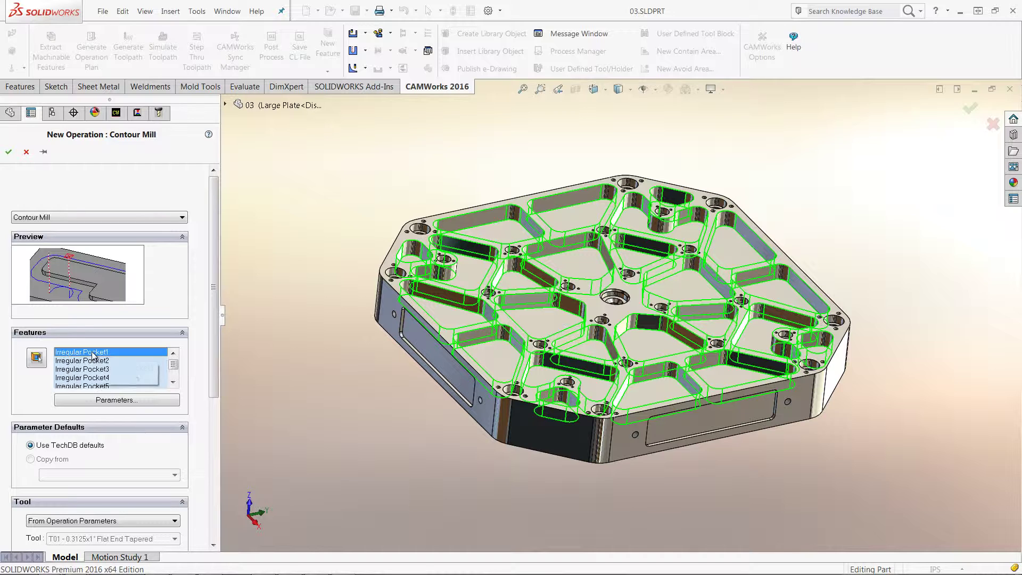
{"action": "left_click", "coordinate": [111, 406]}
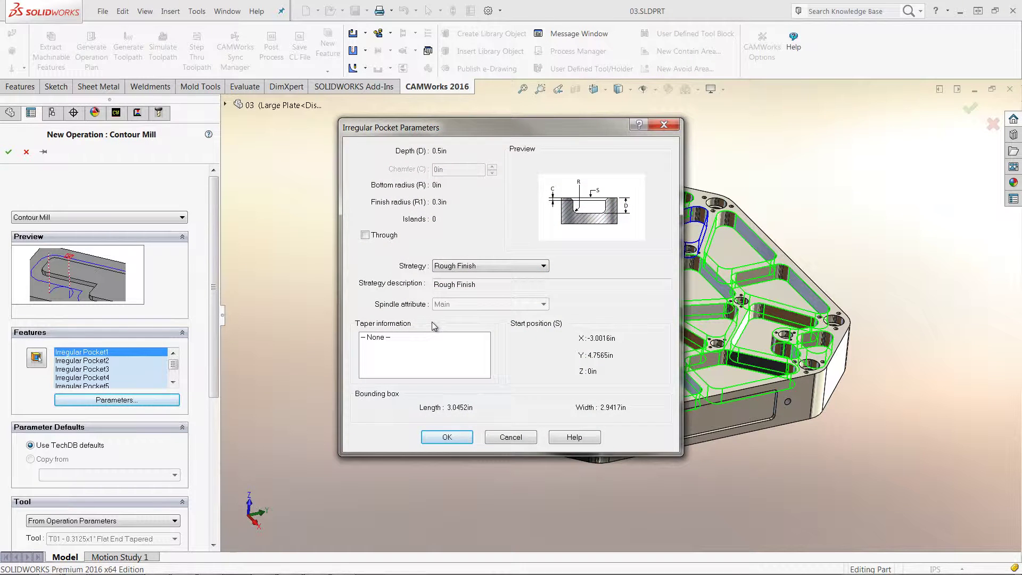
{"action": "left_click", "coordinate": [446, 439]}
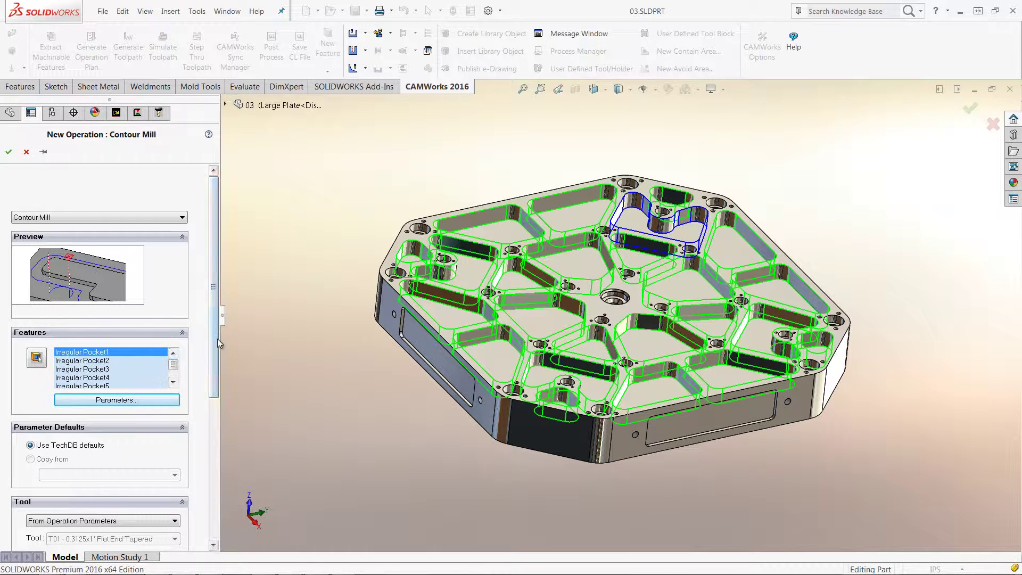
{"action": "left_click_drag", "start_coordinate": [217, 338], "coordinate": [215, 416]}
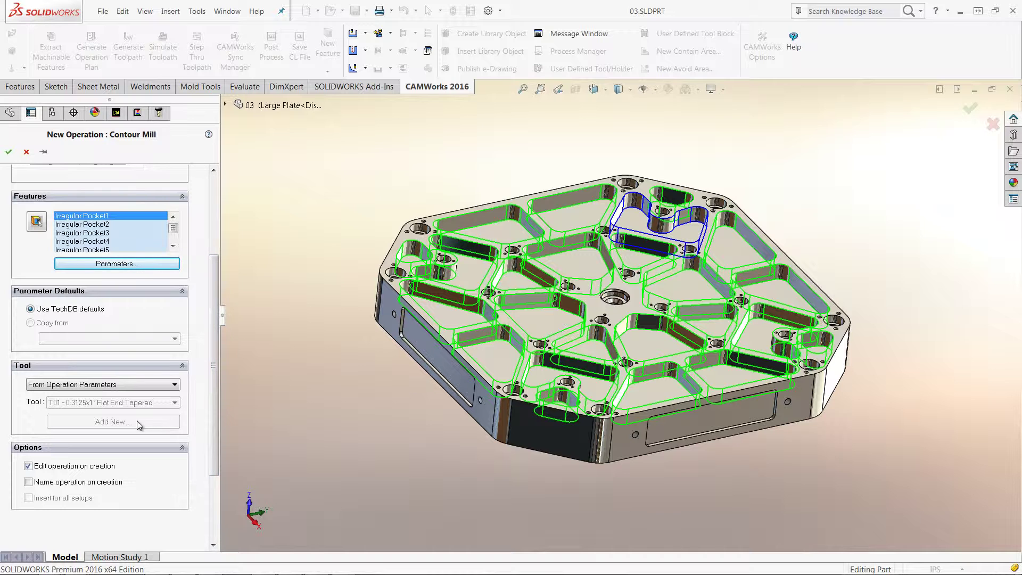
Use toolcrib tool T08 - 0.25 Flat End and create Contour Mill3.
{"action": "left_click", "coordinate": [84, 385]}
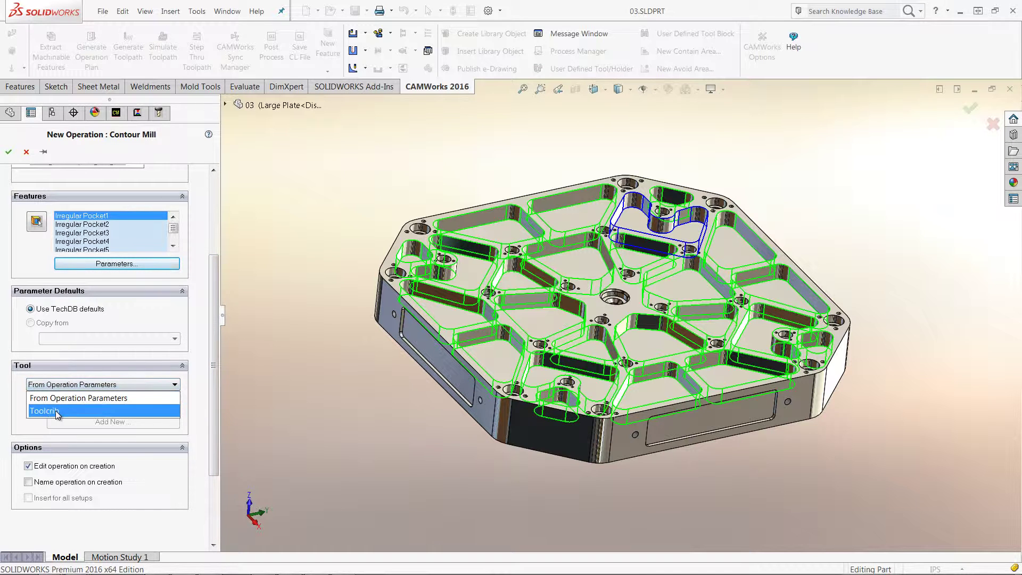
{"action": "left_click", "coordinate": [56, 411]}
{"action": "left_click", "coordinate": [90, 402]}
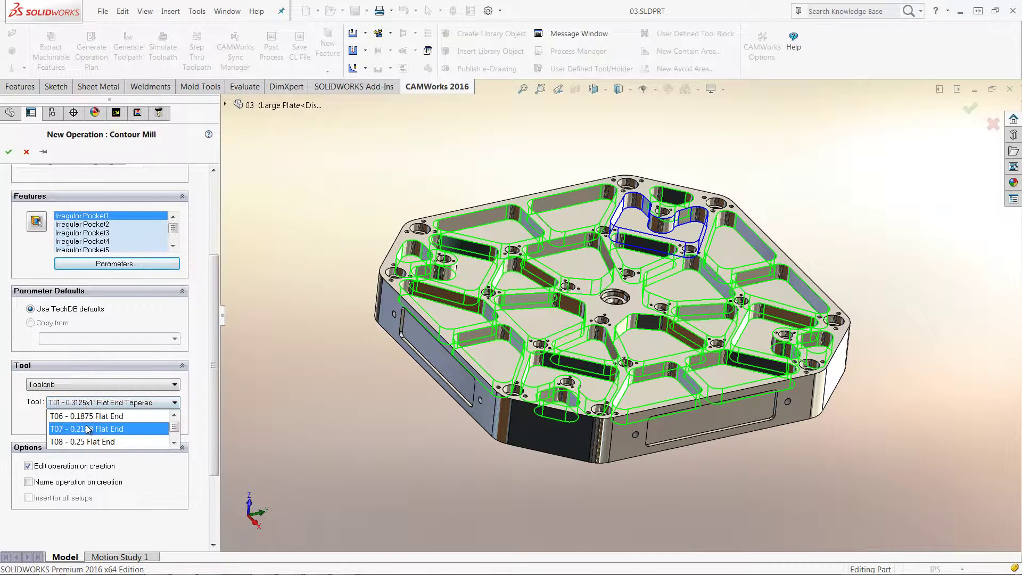
{"action": "left_click", "coordinate": [84, 441]}
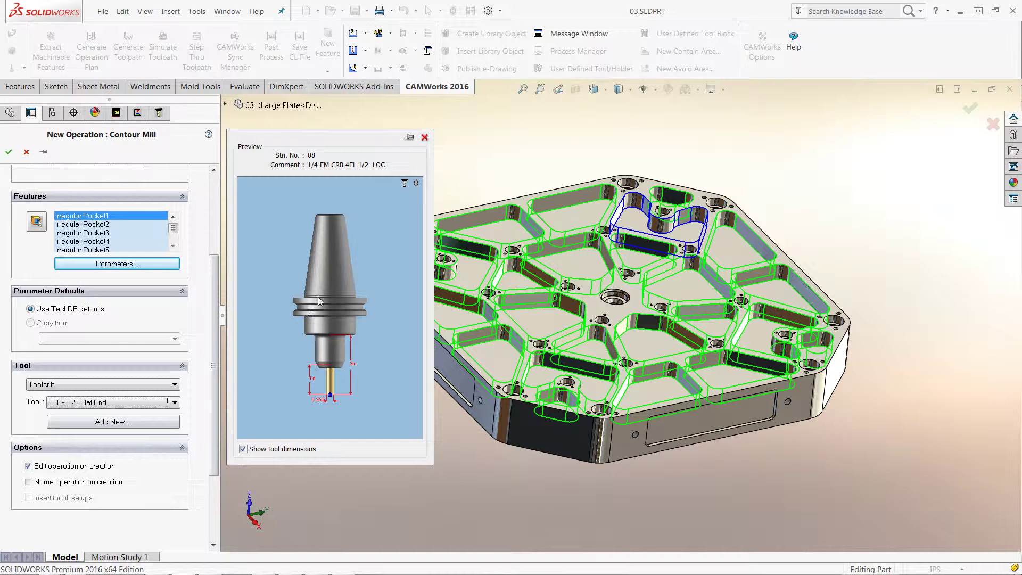
{"action": "mouse_move", "coordinate": [327, 316]}
{"action": "left_mouse_down"}
{"action": "mouse_move", "coordinate": [333, 343]}
{"action": "mouse_move", "coordinate": [337, 291]}
{"action": "left_mouse_up"}
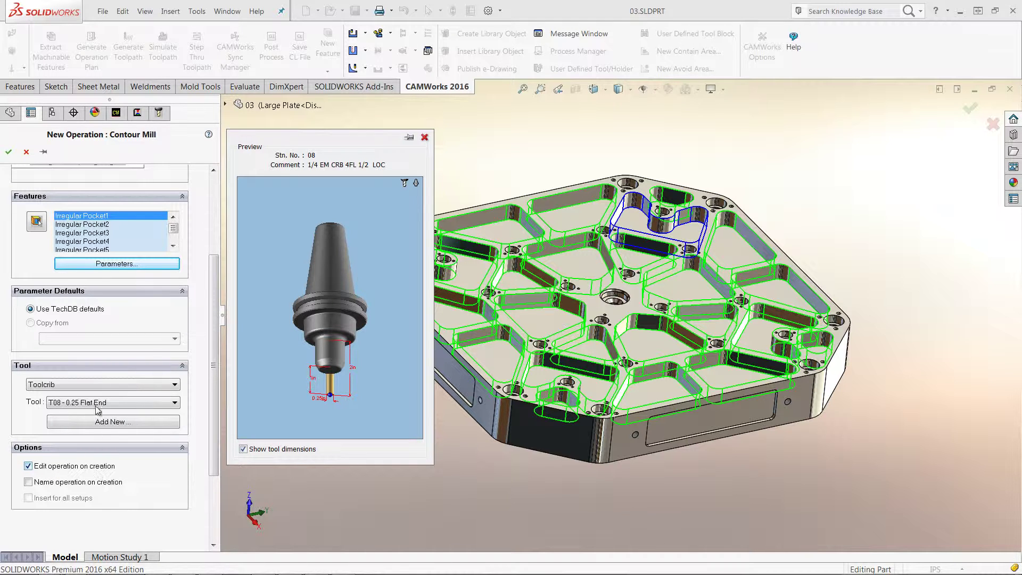
{"action": "left_click", "coordinate": [9, 152]}
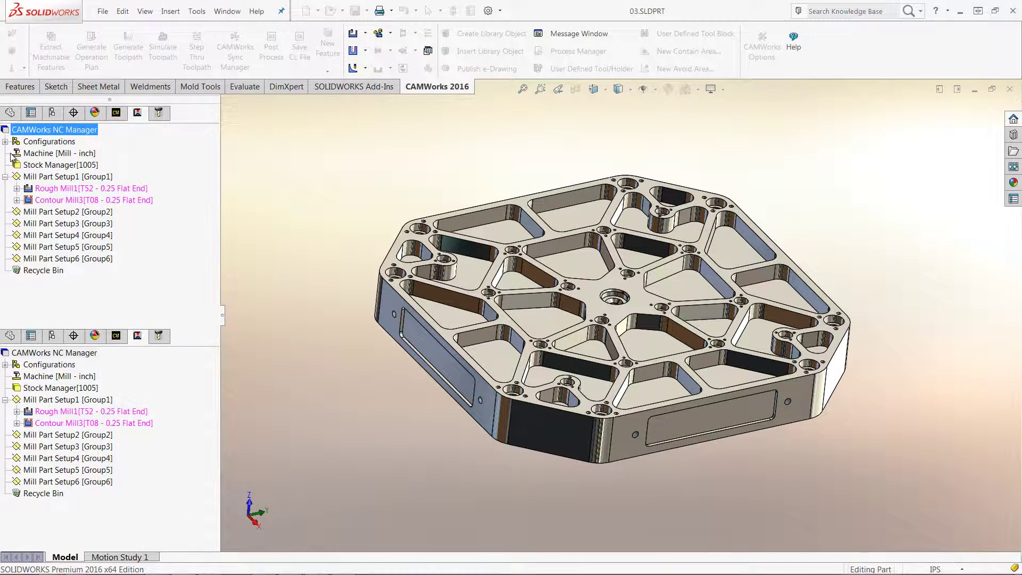
Set Contour Mill3's first cut amount to .5 and apply the parameters.
{"action": "double_click", "coordinate": [93, 199]}
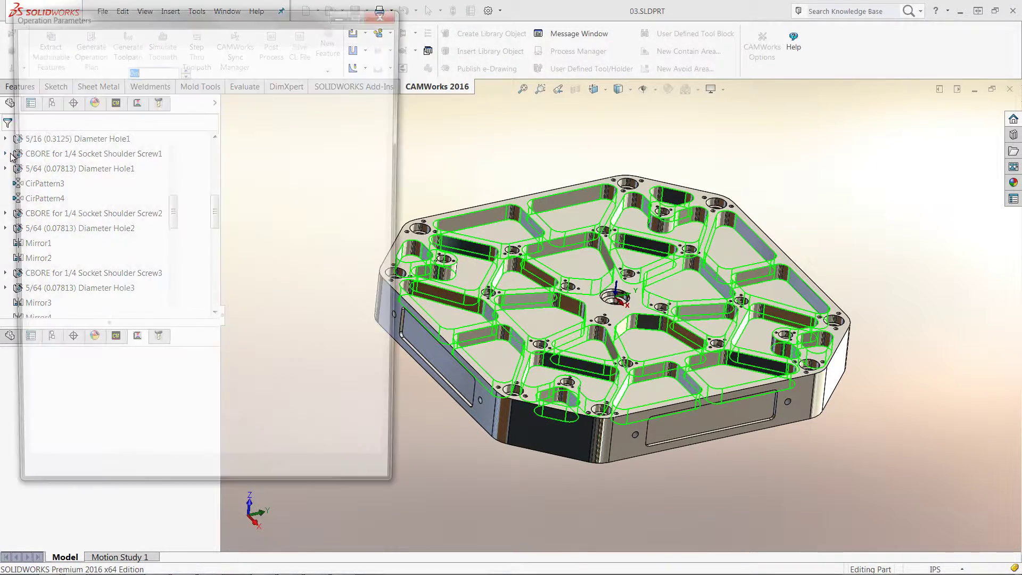
{"action": "double_click", "coordinate": [328, 120]}
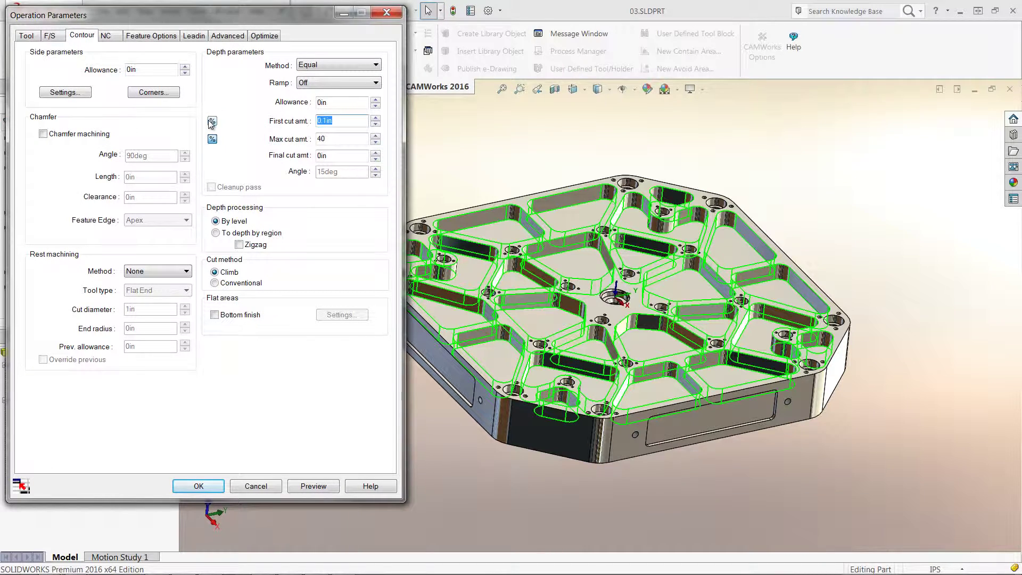
{"action": "type", "text": ".5"}
{"action": "left_click", "coordinate": [200, 487]}
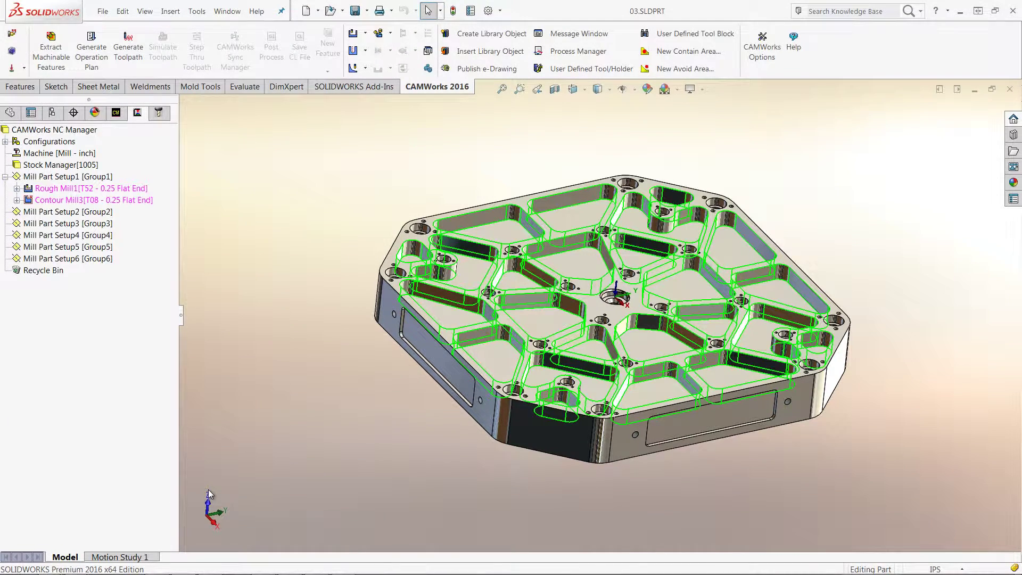
Clear feature highlights and start a hole-machining Rough Mill on Mill Part Setup1.
{"action": "left_click", "coordinate": [212, 495]}
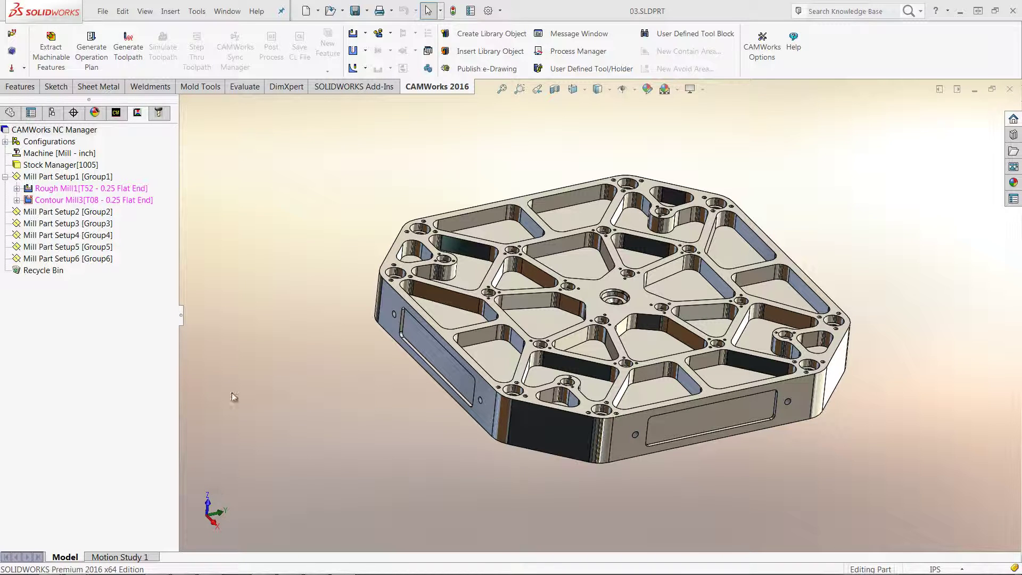
{"action": "right_click", "coordinate": [84, 181]}
{"action": "mouse_move", "coordinate": [158, 230]}
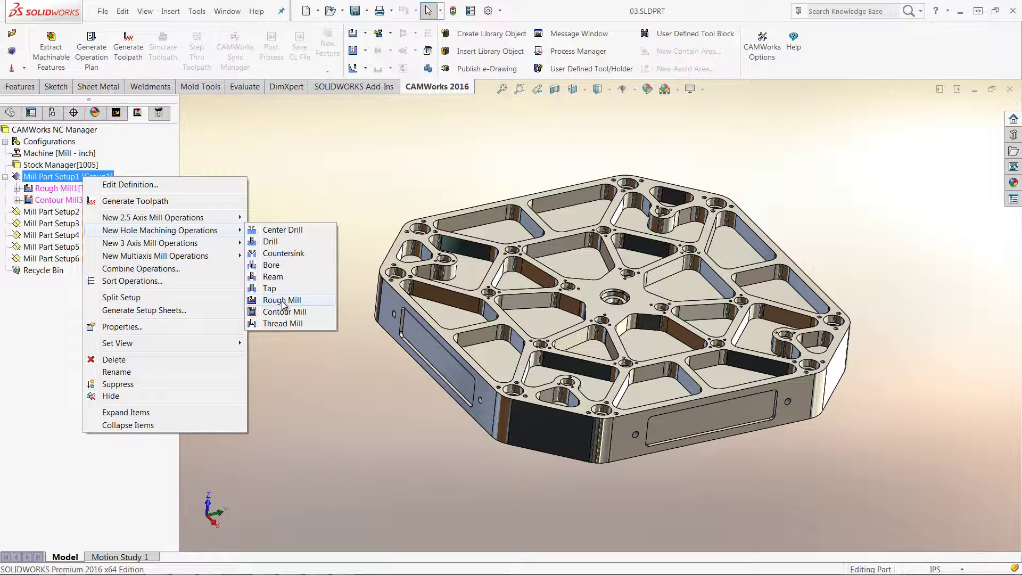
{"action": "left_click", "coordinate": [282, 301]}
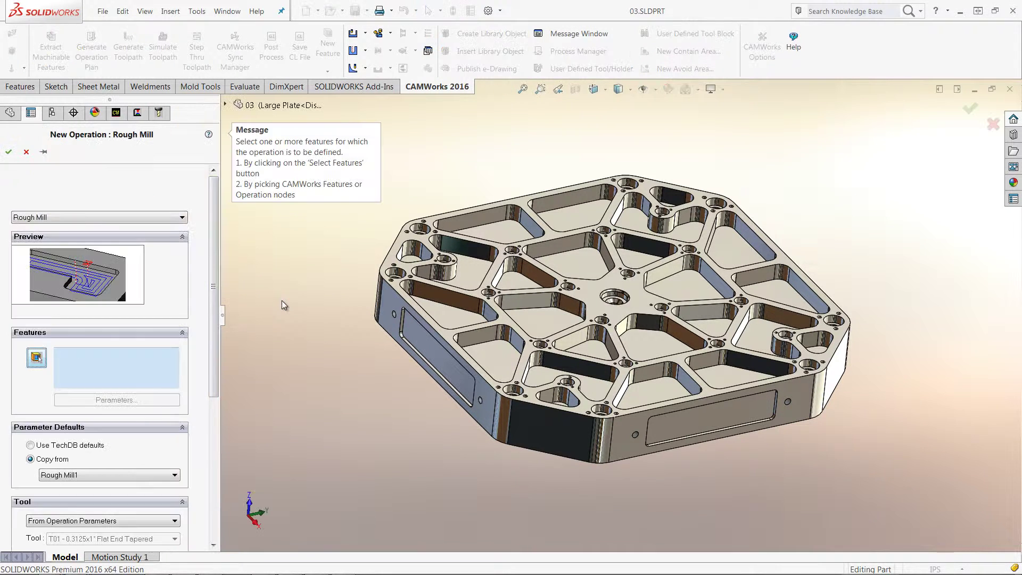
Choose MS Hole1 [MSH1(inch)] as the Rough Mill feature and select it in the list.
{"action": "left_click", "coordinate": [41, 357]}
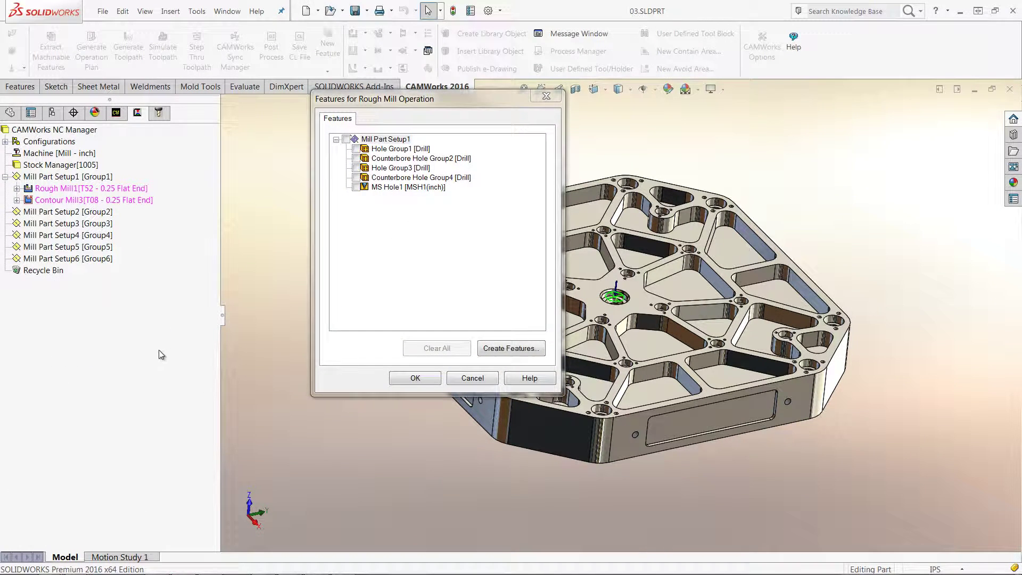
{"action": "left_click", "coordinate": [356, 187]}
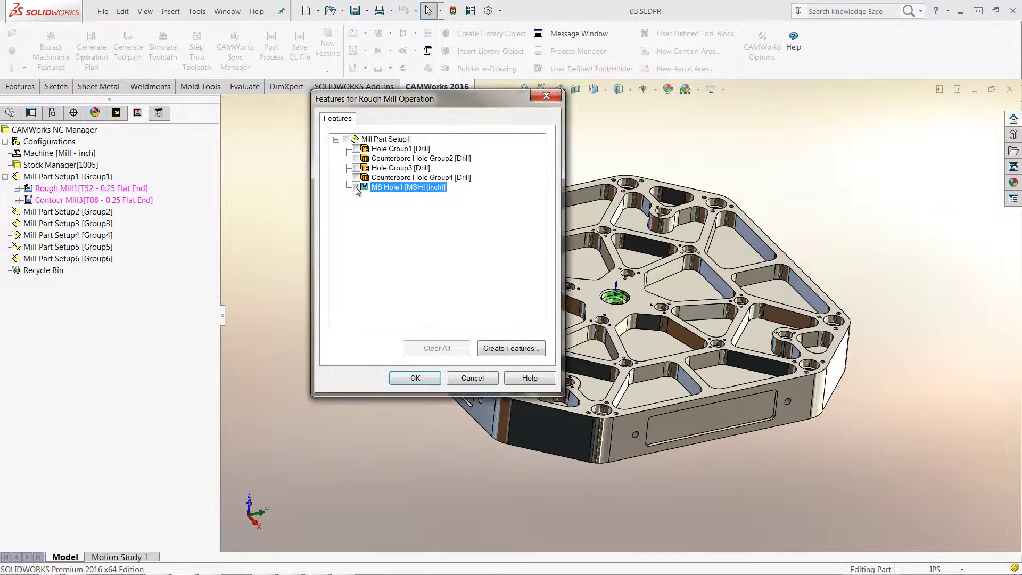
{"action": "left_click", "coordinate": [414, 378]}
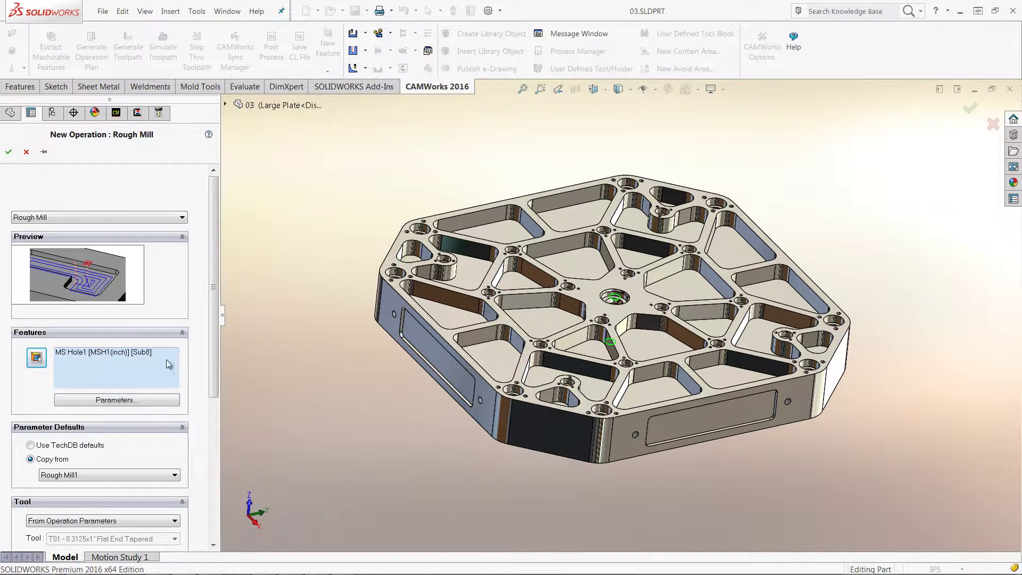
{"action": "left_click", "coordinate": [112, 353]}
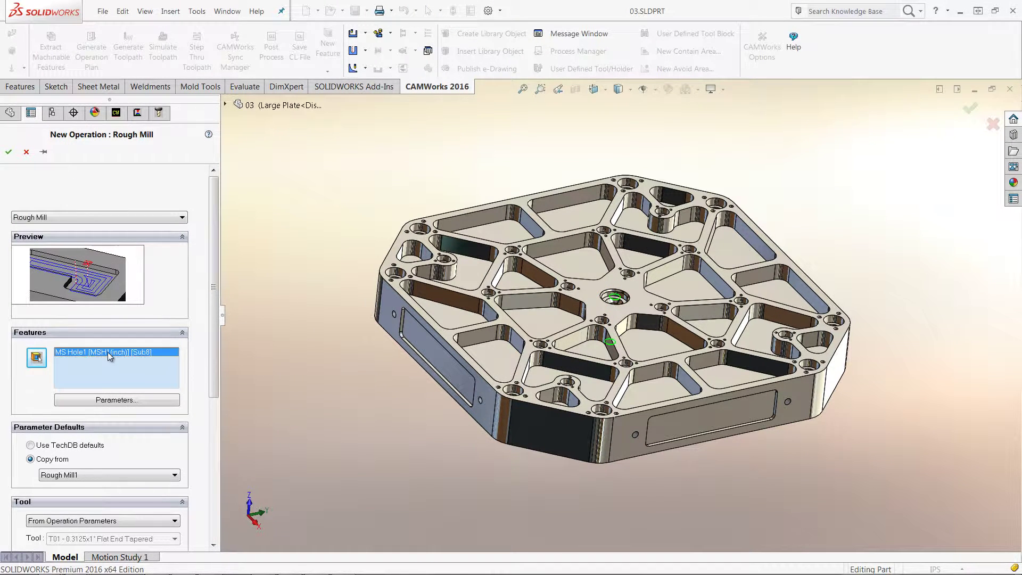
Set MS Hole1's bottom step and diameter to Cylinder1 (0.2in deep, 0.75in diameter).
{"action": "left_click", "coordinate": [126, 398]}
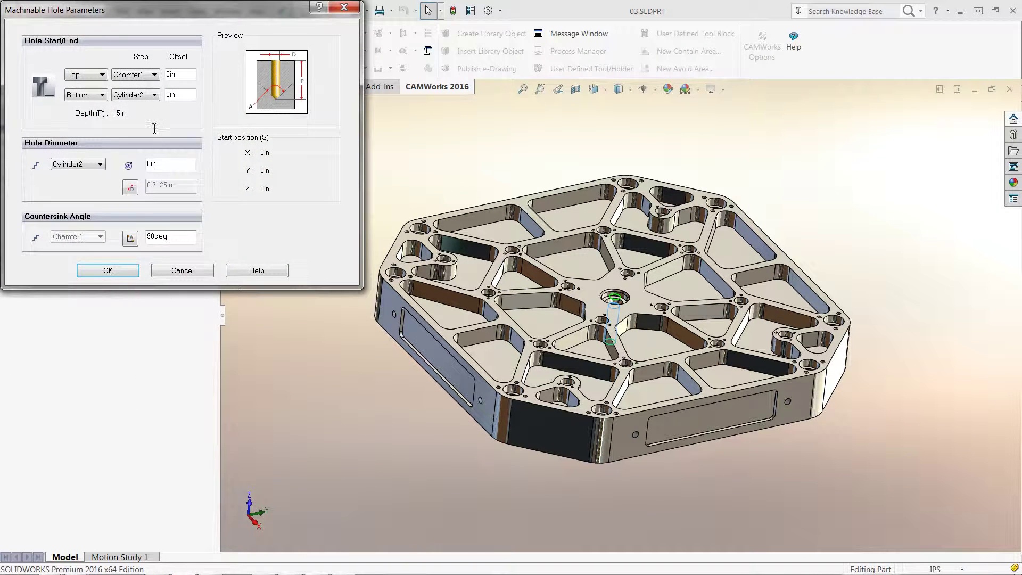
{"action": "left_click", "coordinate": [138, 76]}
{"action": "left_click", "coordinate": [138, 95]}
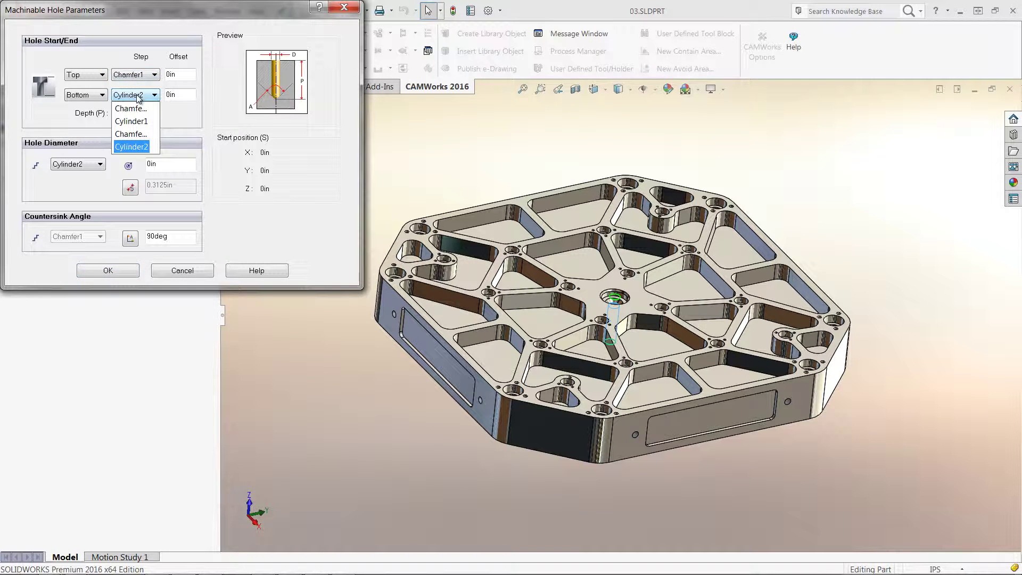
{"action": "left_click", "coordinate": [132, 120]}
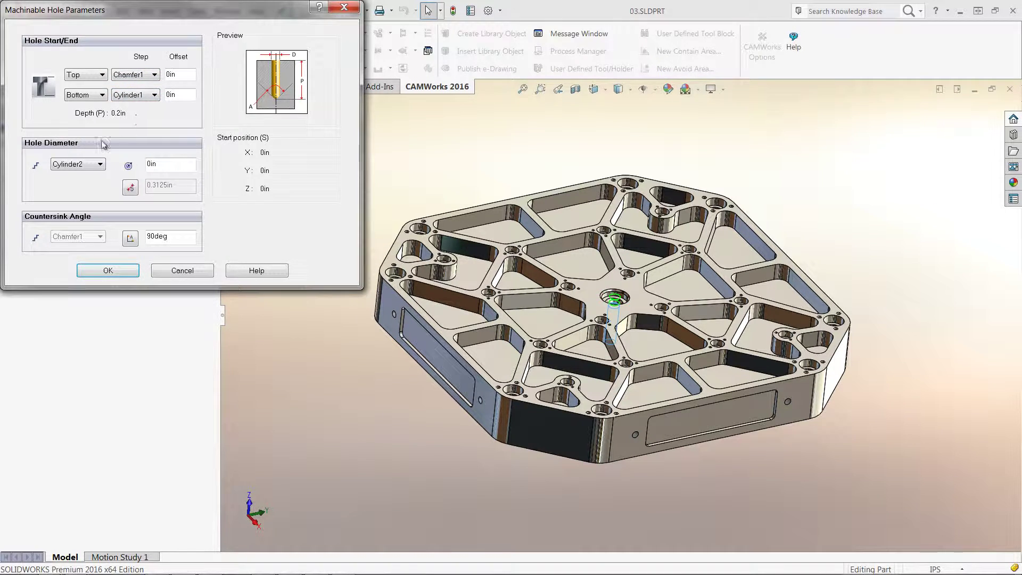
{"action": "left_click", "coordinate": [61, 167]}
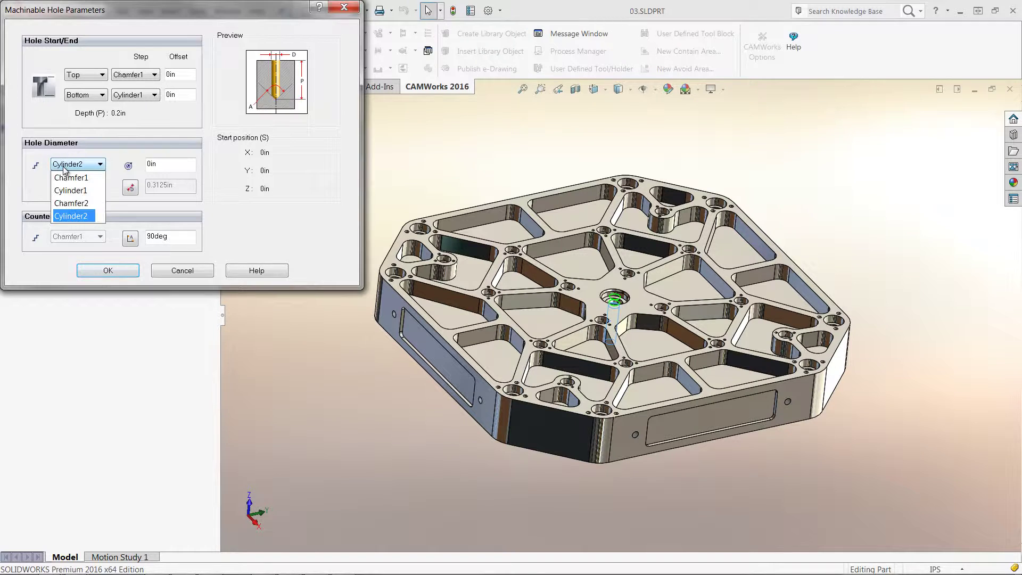
{"action": "left_click", "coordinate": [76, 190]}
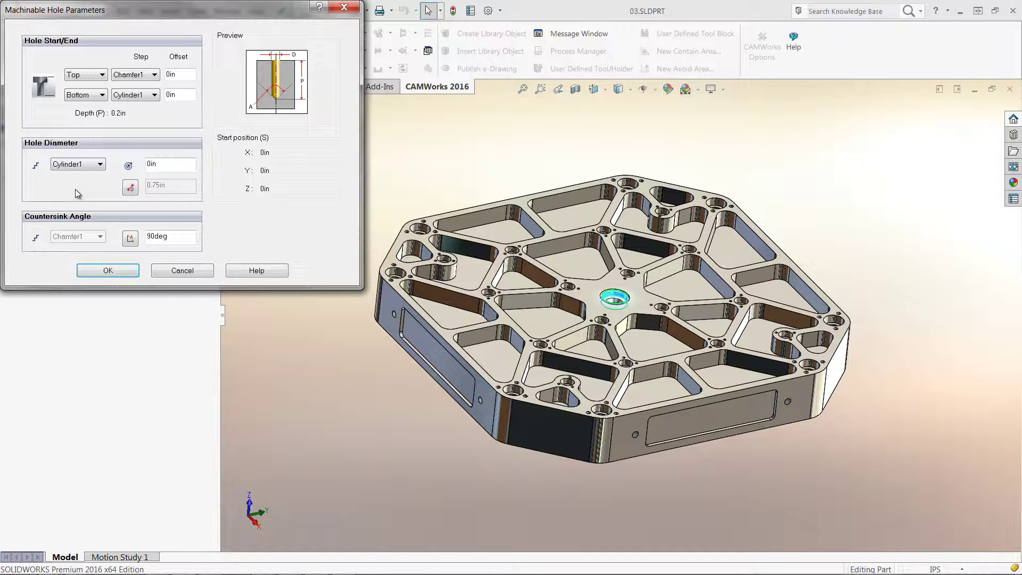
{"action": "left_click", "coordinate": [108, 270]}
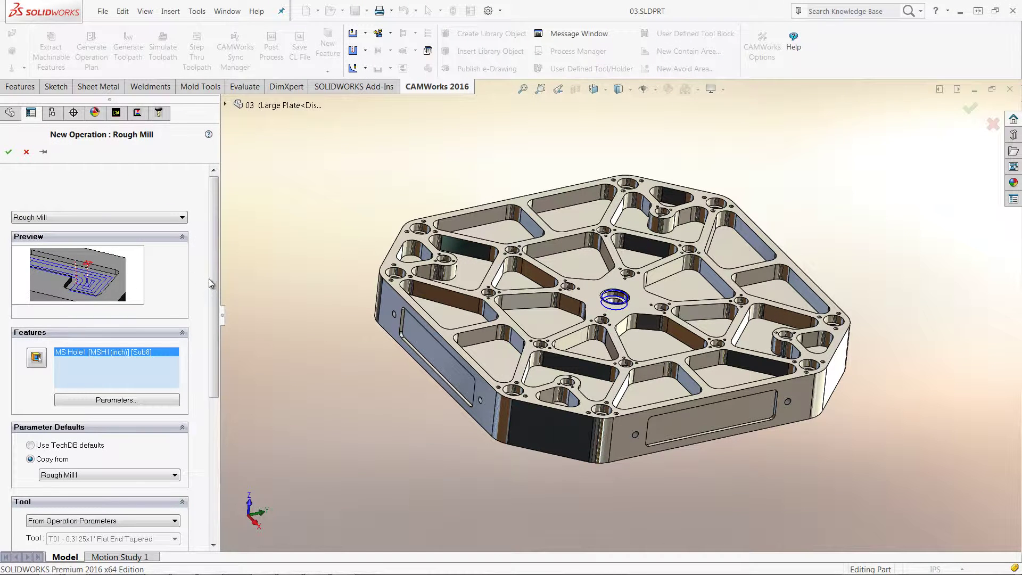
{"action": "scroll", "coordinate": [211, 283], "scroll_direction": "down", "scroll_amount": 4}
Assign toolcrib tool T08 - 0.25 Flat End and create the hole Rough Mill.
{"action": "left_click", "coordinate": [120, 368]}
{"action": "left_click", "coordinate": [72, 393]}
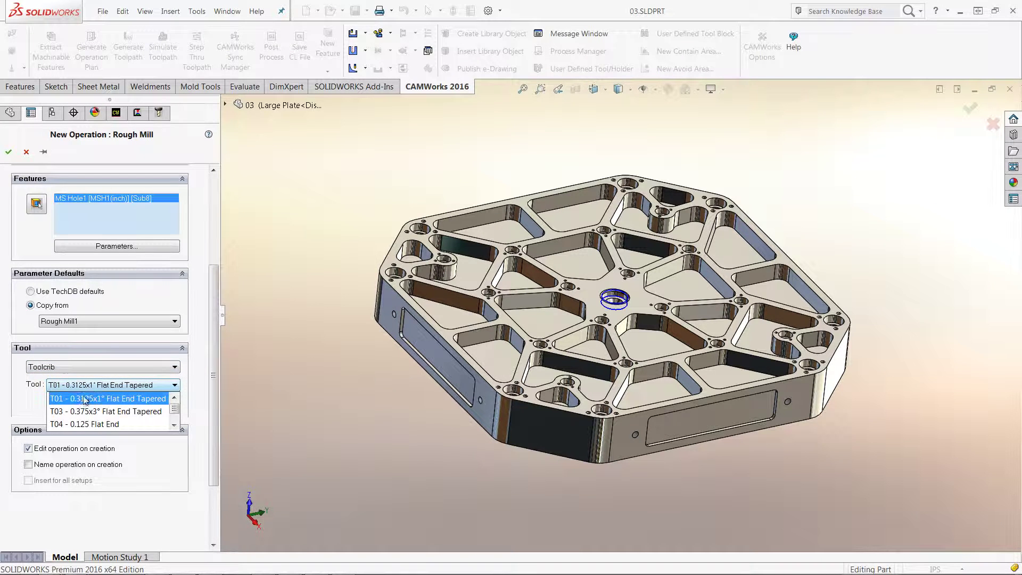
{"action": "scroll", "coordinate": [83, 404], "scroll_direction": "down", "scroll_amount": 1}
{"action": "scroll", "coordinate": [83, 423], "scroll_direction": "down", "scroll_amount": 1}
{"action": "left_click", "coordinate": [84, 423]}
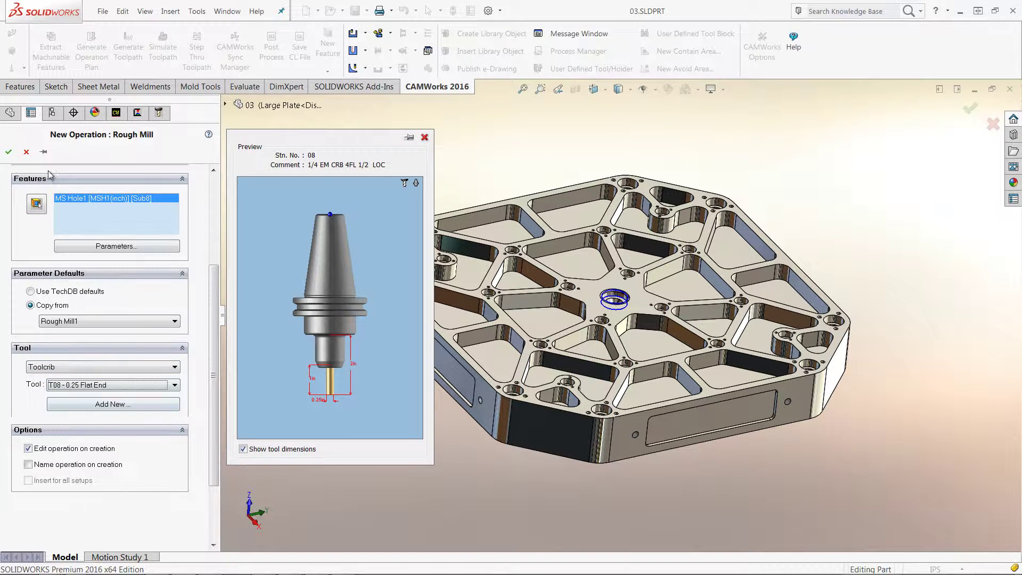
{"action": "left_click", "coordinate": [9, 151]}
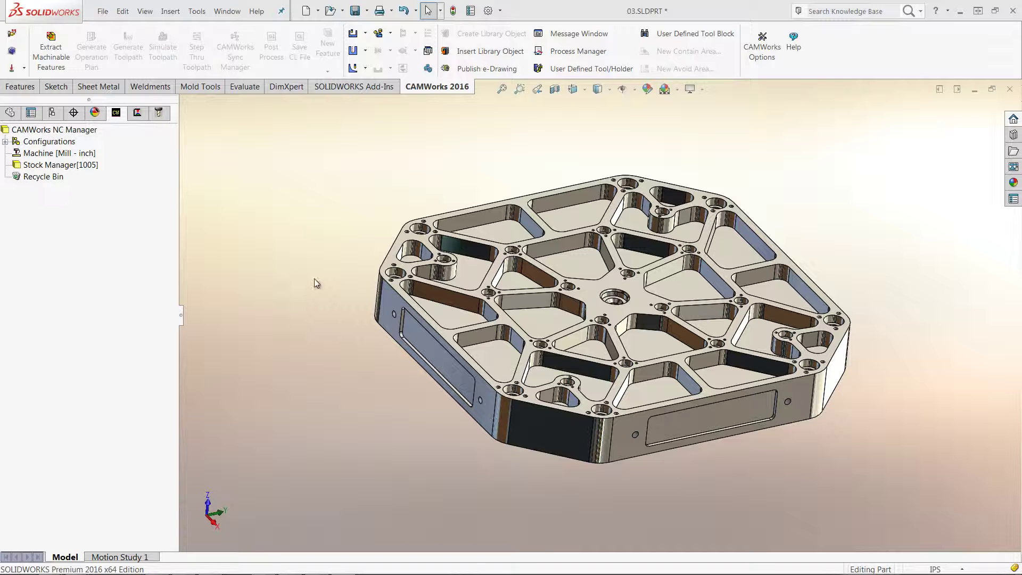
Start a new Rough Mill operation from the 2.5 Axis Mill dropdown.
{"action": "left_click", "coordinate": [365, 35]}
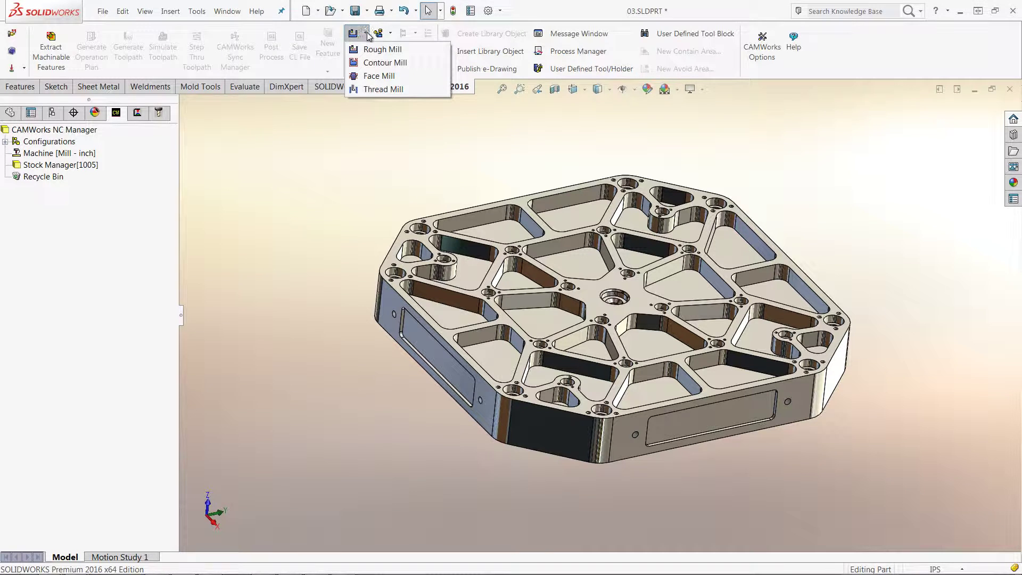
{"action": "left_click", "coordinate": [366, 36]}
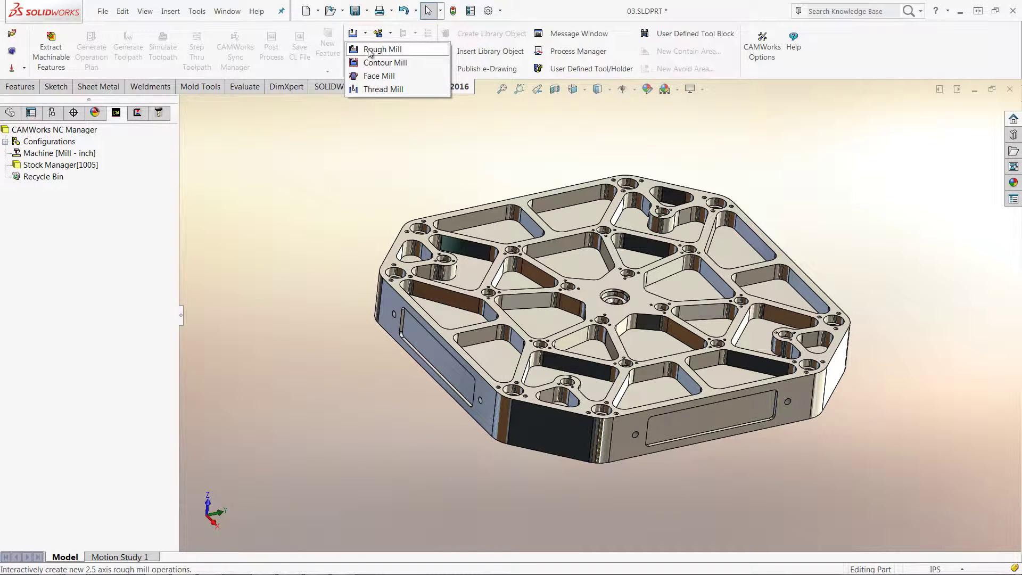
{"action": "left_click", "coordinate": [369, 51]}
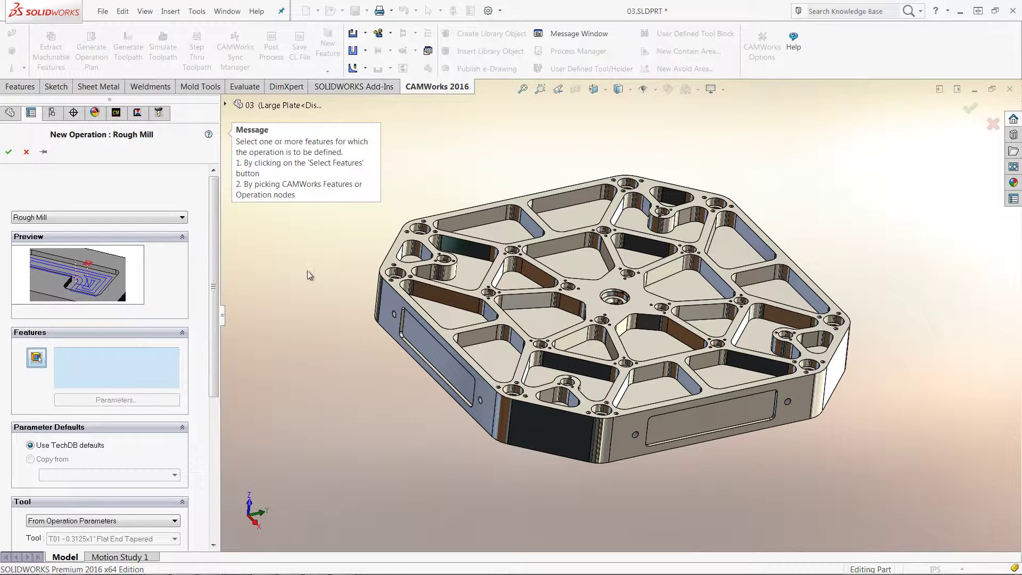
Create Mill Part Setup1 on the Front Plane and return to the feature list.
{"action": "left_click", "coordinate": [36, 358]}
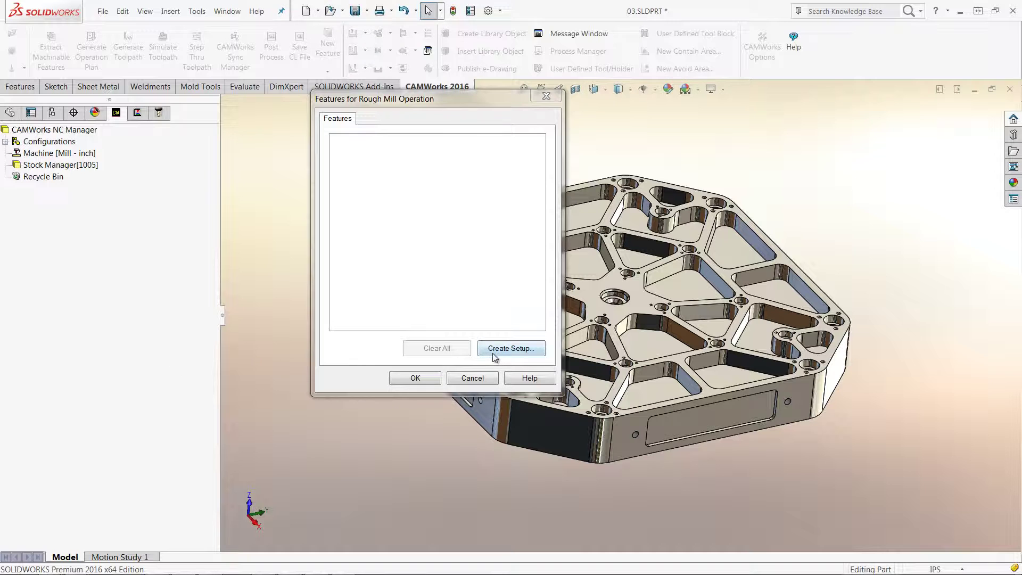
{"action": "left_click", "coordinate": [495, 355]}
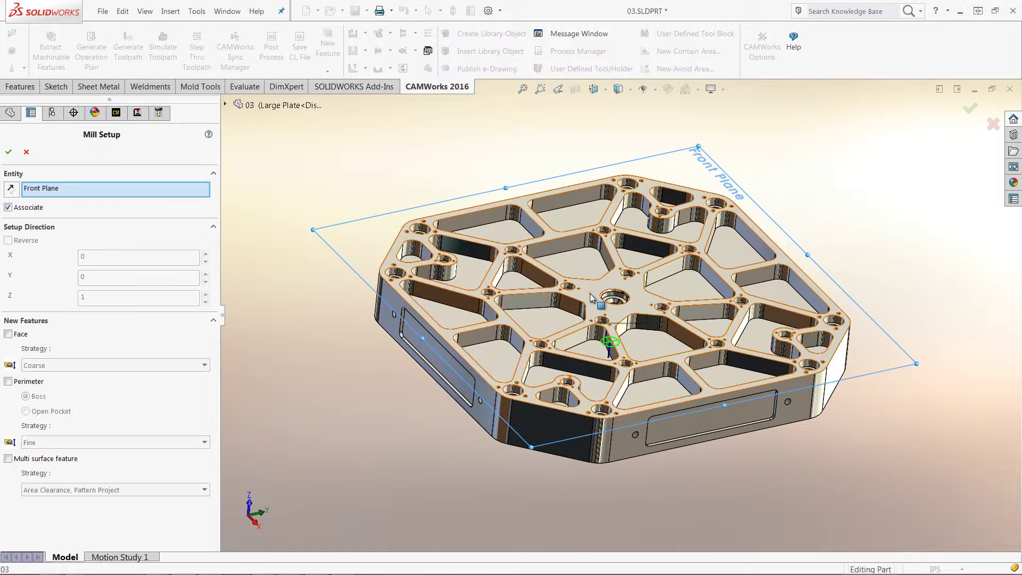
{"action": "left_click", "coordinate": [9, 151]}
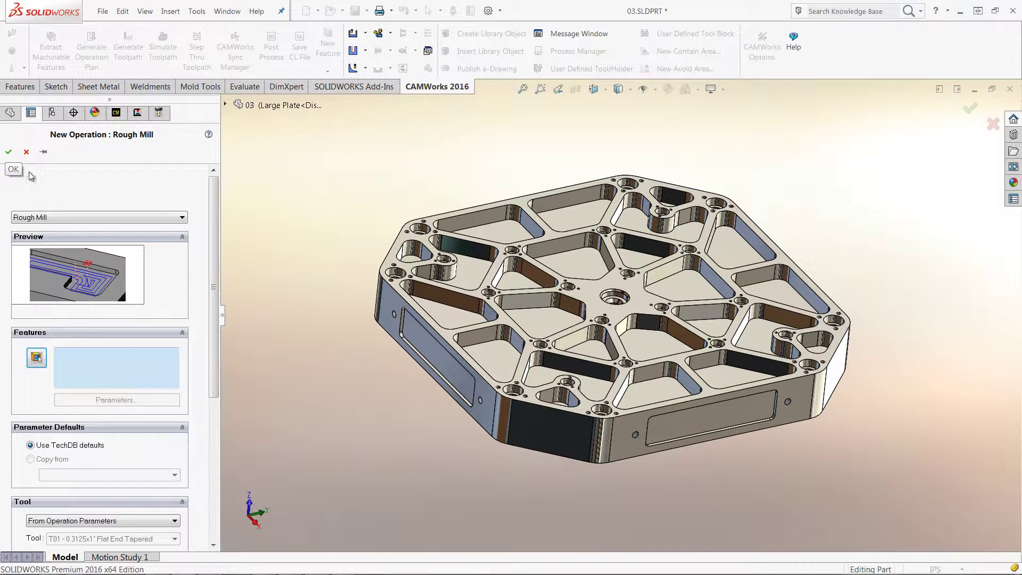
{"action": "left_click", "coordinate": [38, 358]}
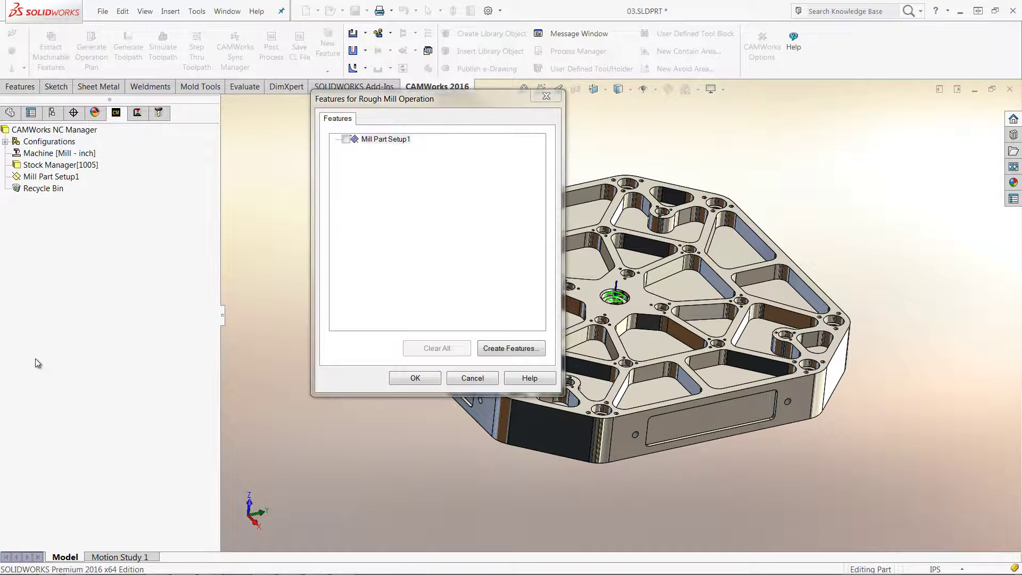
Define a new 2.5 axis Pocket feature from the plate's pocket floors and accept it.
{"action": "left_click", "coordinate": [503, 353]}
{"action": "left_click", "coordinate": [526, 366]}
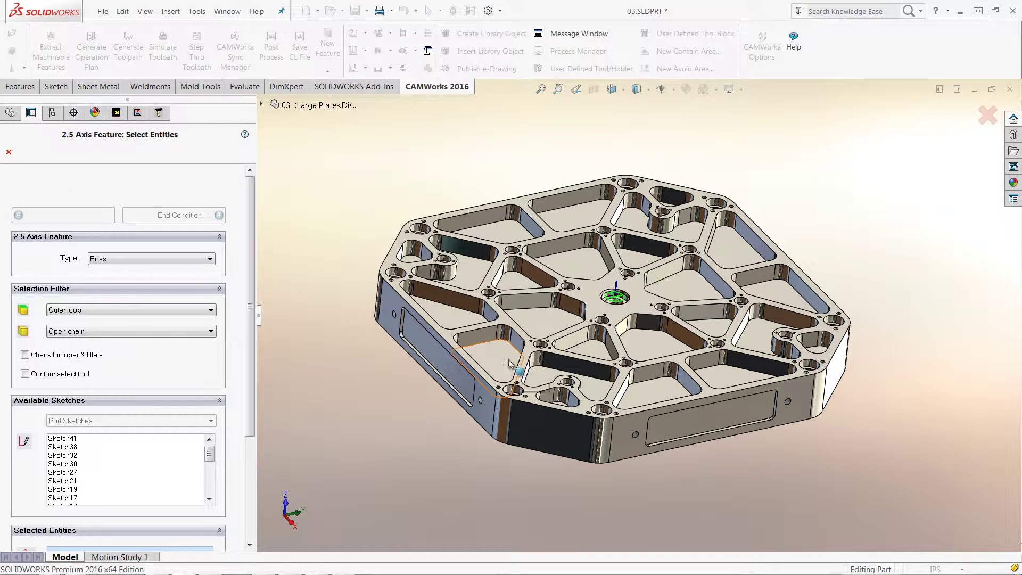
{"action": "left_click", "coordinate": [139, 259]}
{"action": "left_click", "coordinate": [101, 269]}
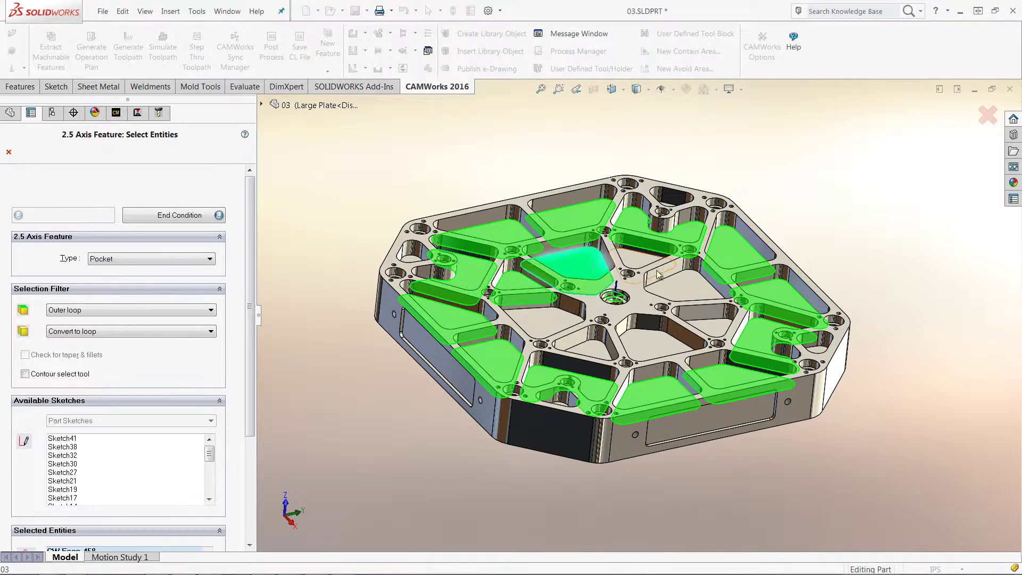
{"action": "middle_click_drag", "start_coordinate": [616, 344], "coordinate": [561, 470]}
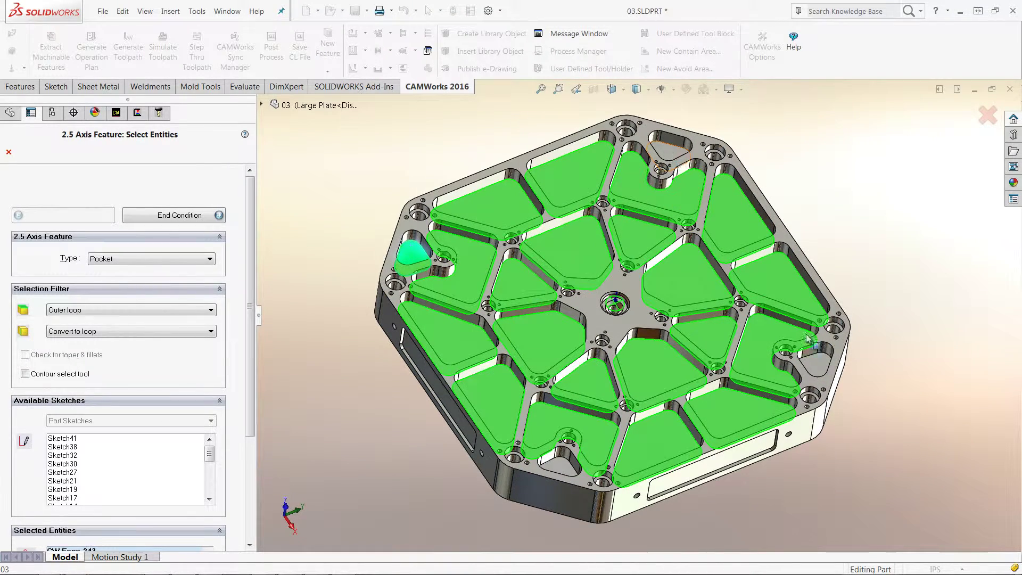
{"action": "key", "text": "Return"}
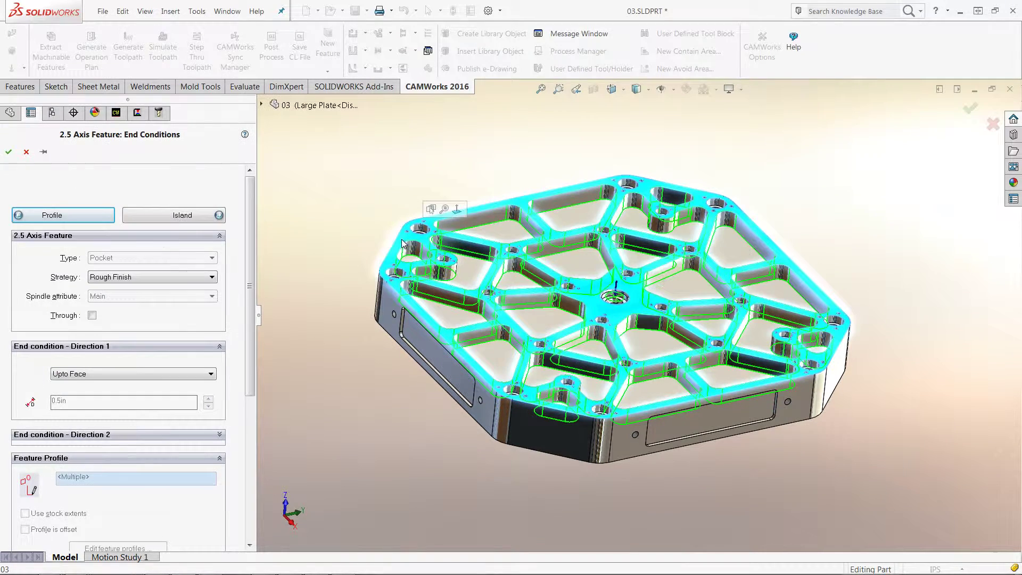
{"action": "left_click", "coordinate": [8, 152]}
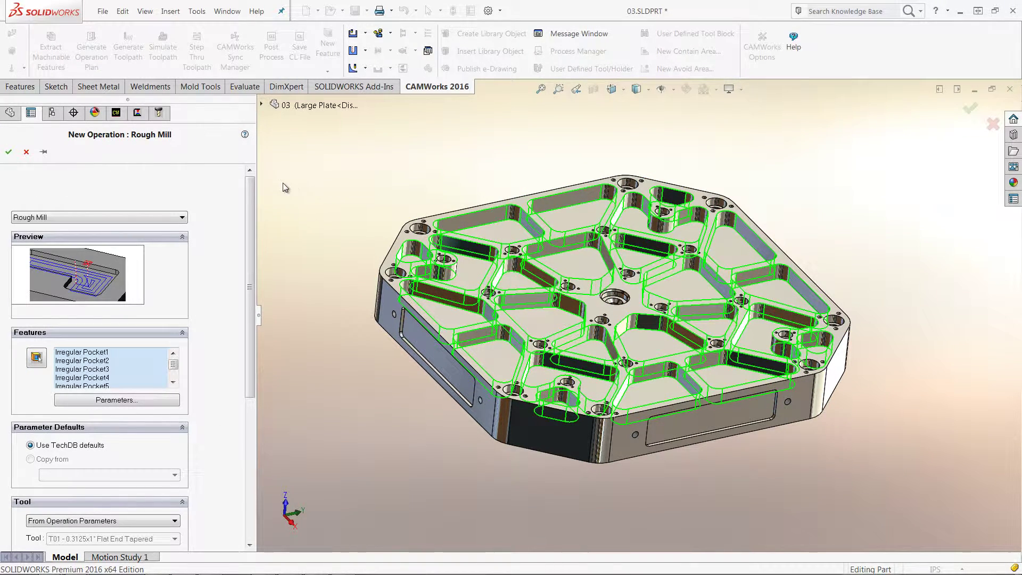
{"action": "scroll", "coordinate": [252, 272], "scroll_direction": "down", "scroll_amount": 1}
{"action": "scroll", "coordinate": [252, 272], "scroll_direction": "down", "scroll_amount": 5}
Assign toolcrib tool T08 - 0.25 Flat End and confirm the Rough Mill operation.
{"action": "left_click", "coordinate": [103, 354]}
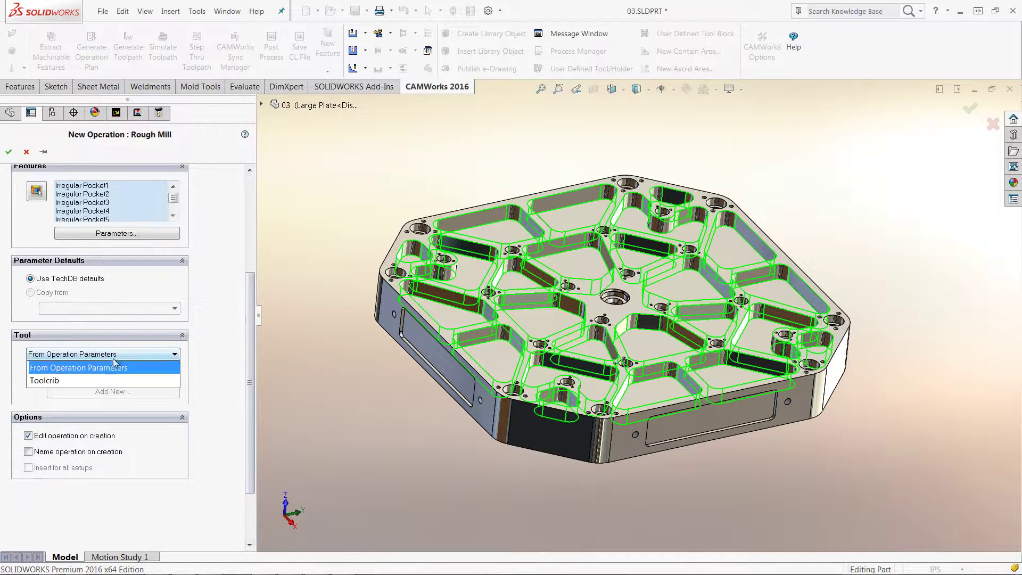
{"action": "left_click", "coordinate": [98, 379]}
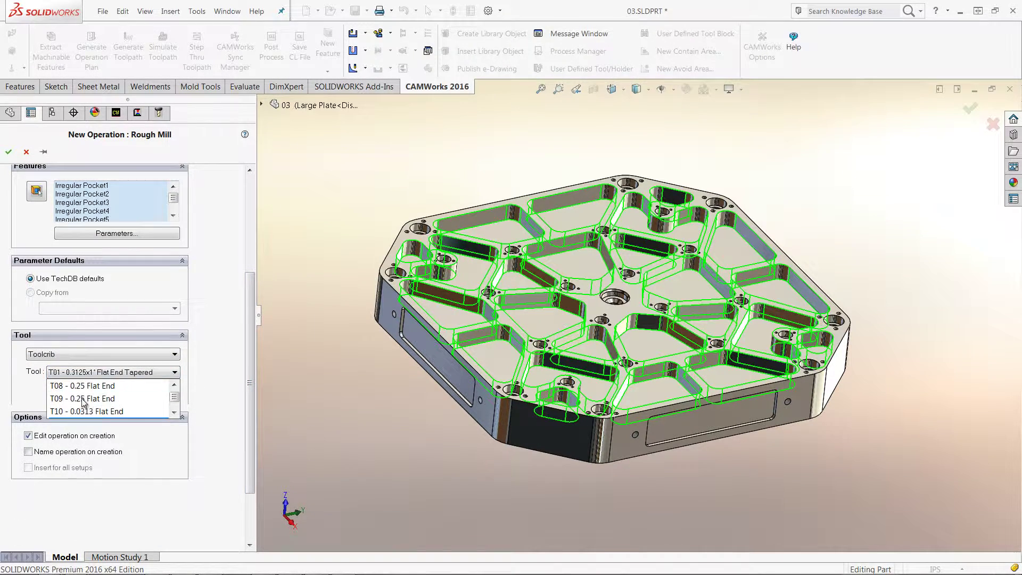
{"action": "left_click", "coordinate": [88, 396]}
{"action": "left_click", "coordinate": [8, 152]}
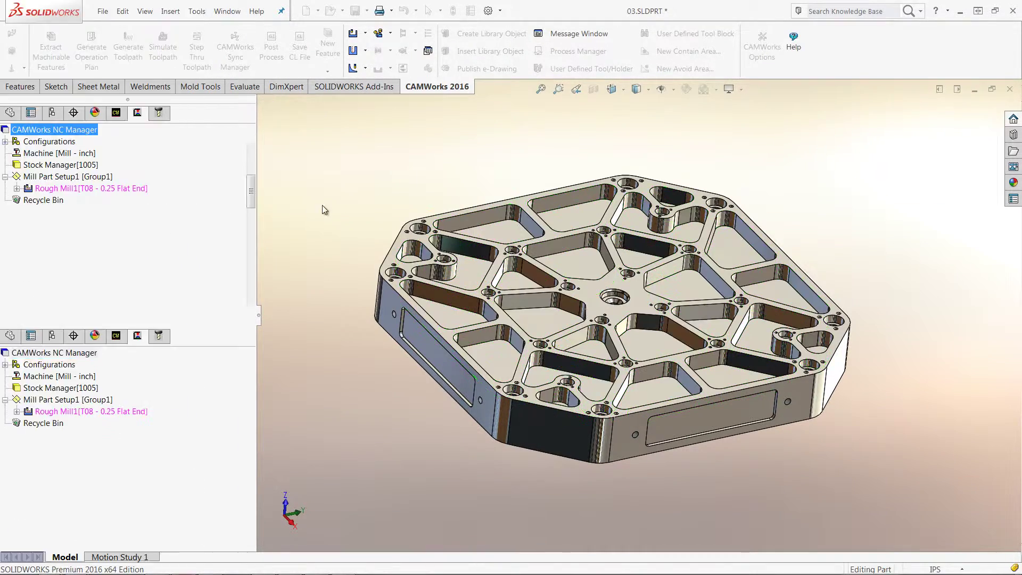